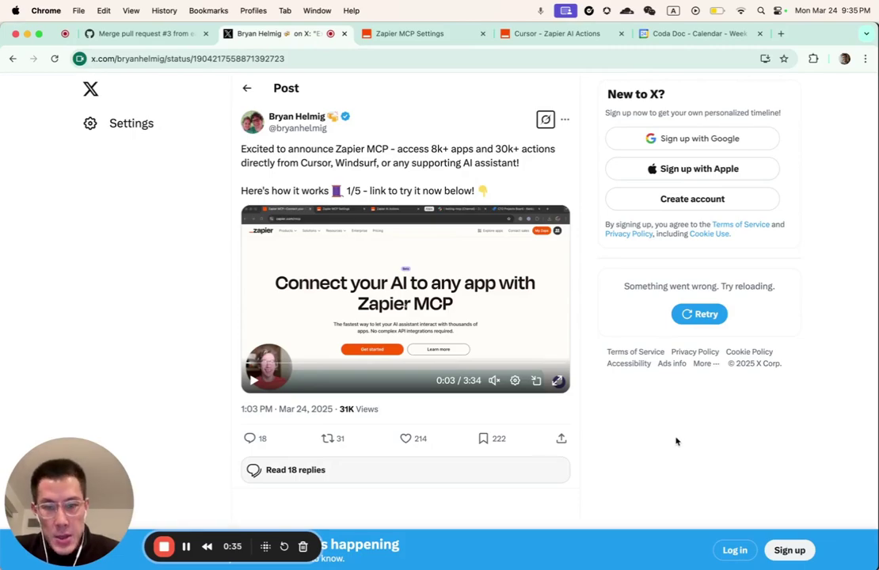
Step: Generate the unique MCP server endpoint URL in the Zapier MCP settings
left_click(429, 35)
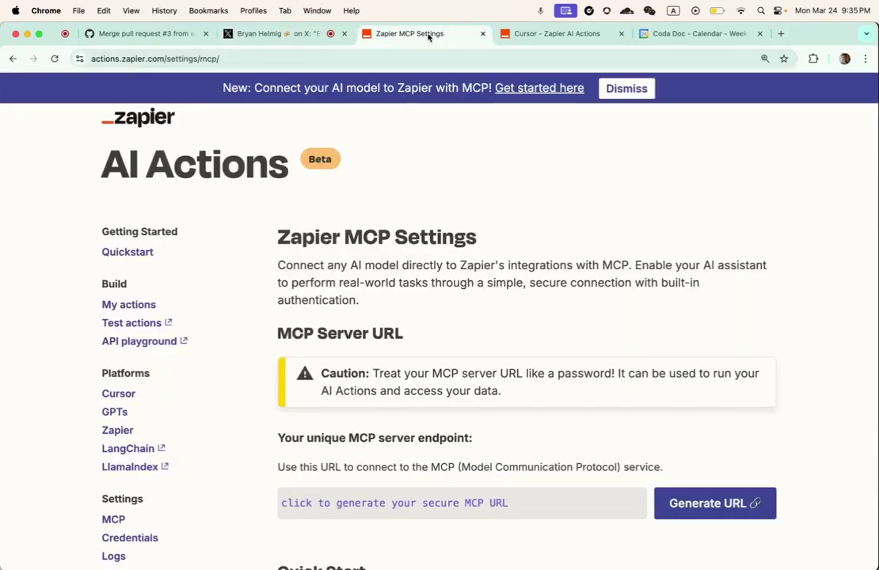
left_click(638, 90)
scroll(608, 149, "down", 4)
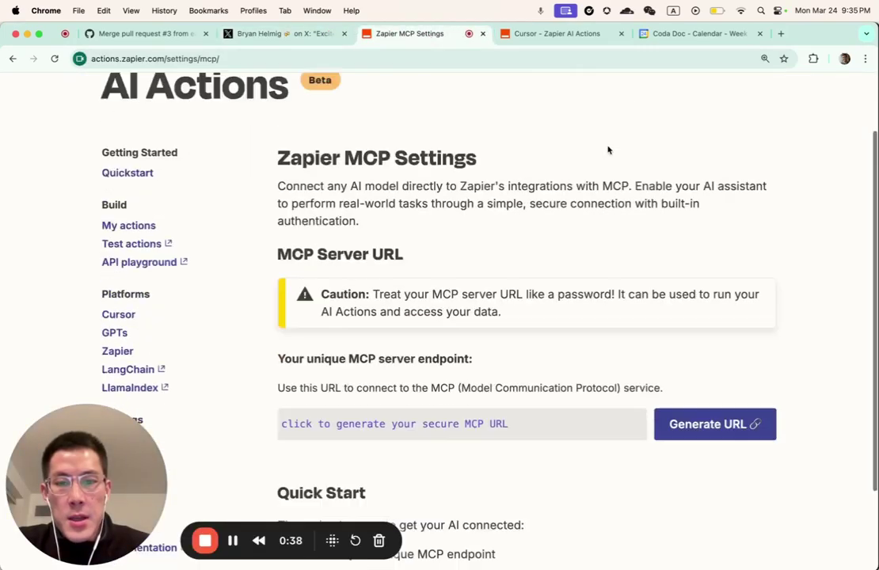
left_click(652, 326)
scroll(703, 325, "down", 3)
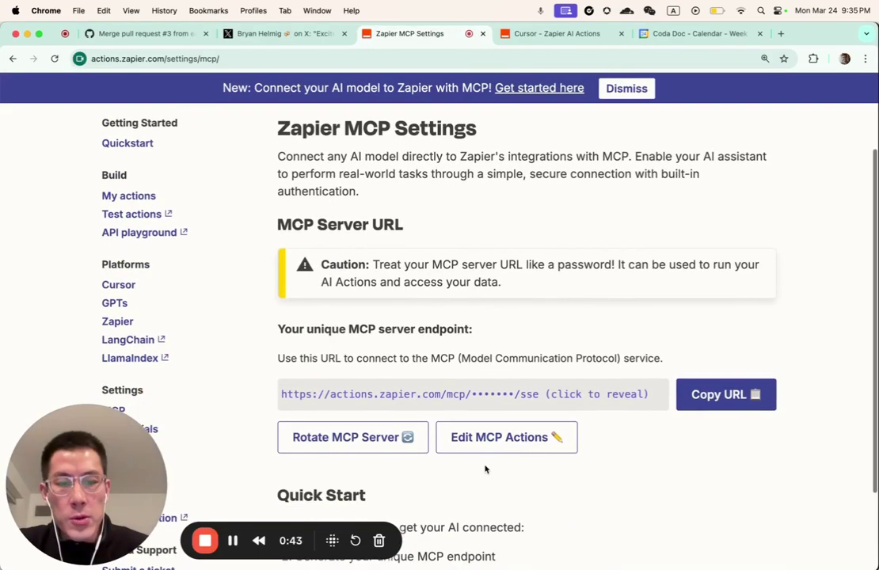
Step: Open the page for configuring the MCP actions in a new browser tab and switch to it
scroll(377, 471, "down", 3)
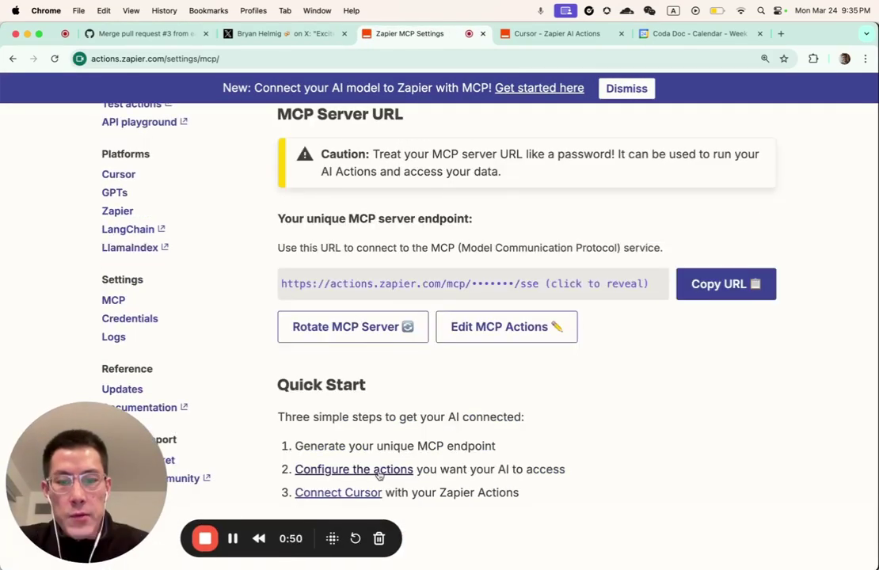
left_click(379, 474, "super")
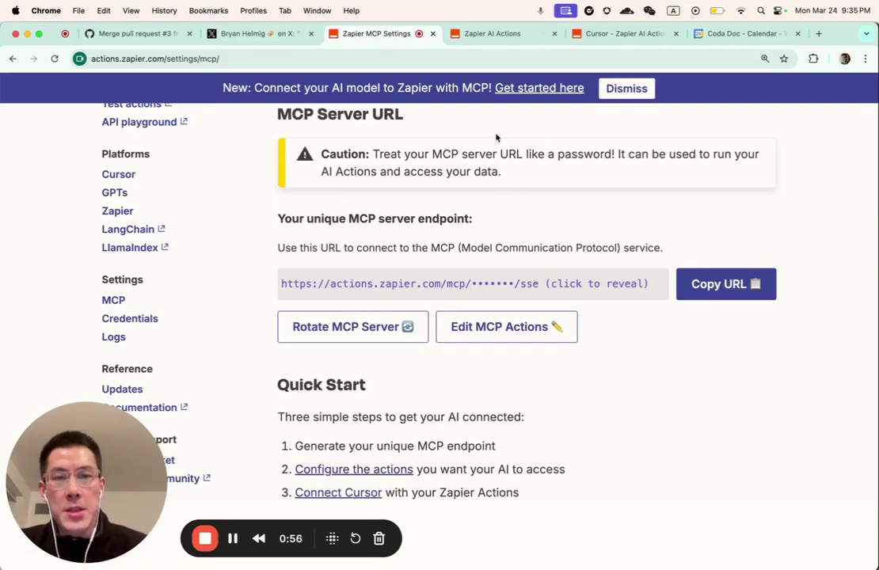
left_click(496, 33)
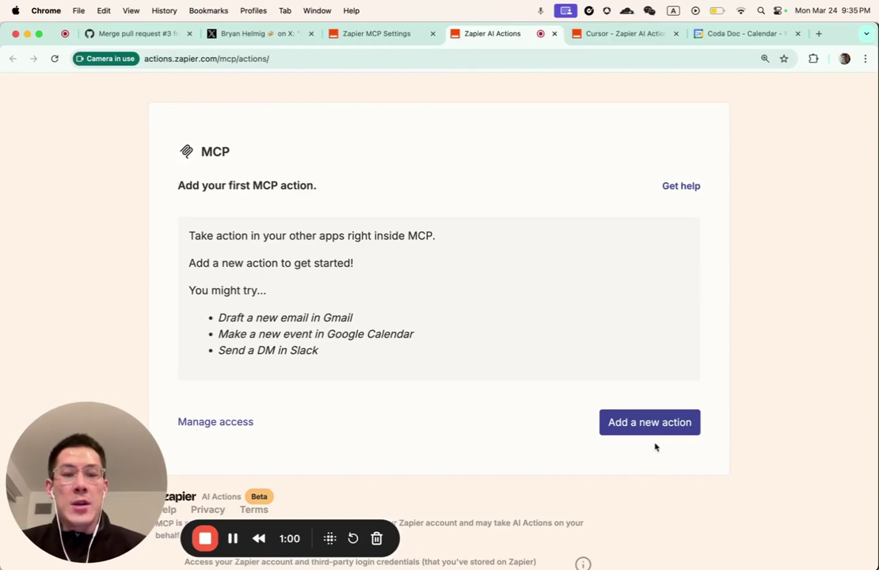
Step: Add a new MCP action and set it to Google Calendar: Find Event
left_click(637, 425)
left_click(369, 251)
type("google calendar")
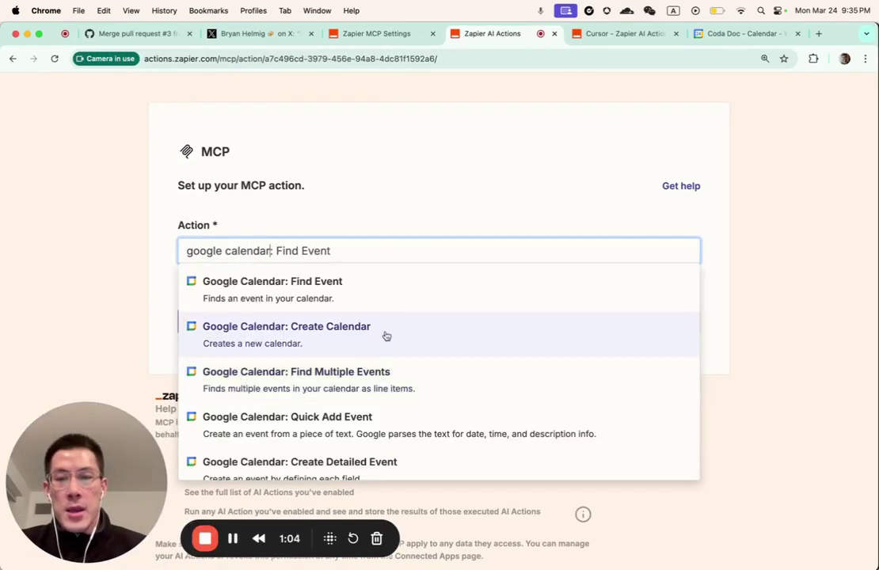
left_click(409, 302)
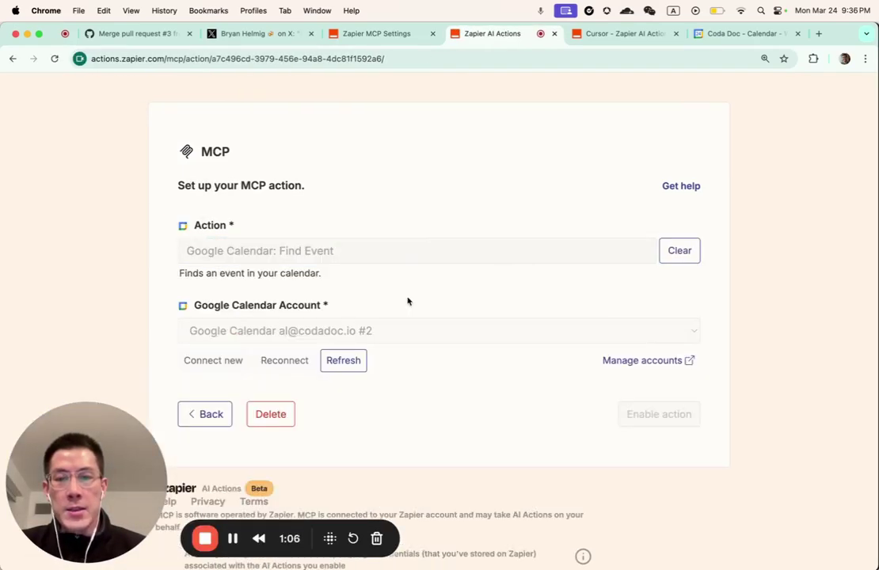
left_click(539, 179)
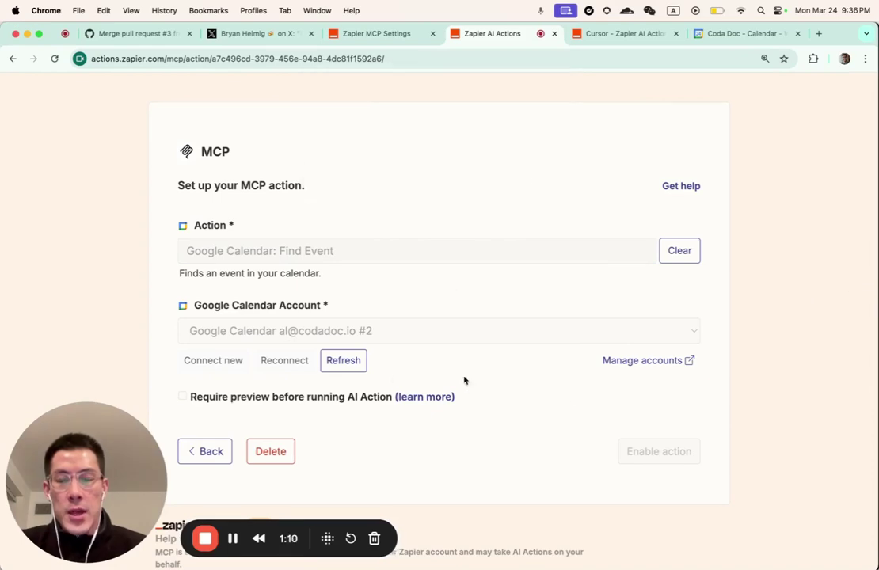
Step: Open the Zapier account management page and start a new app connection for Google Calendar
left_click(666, 364)
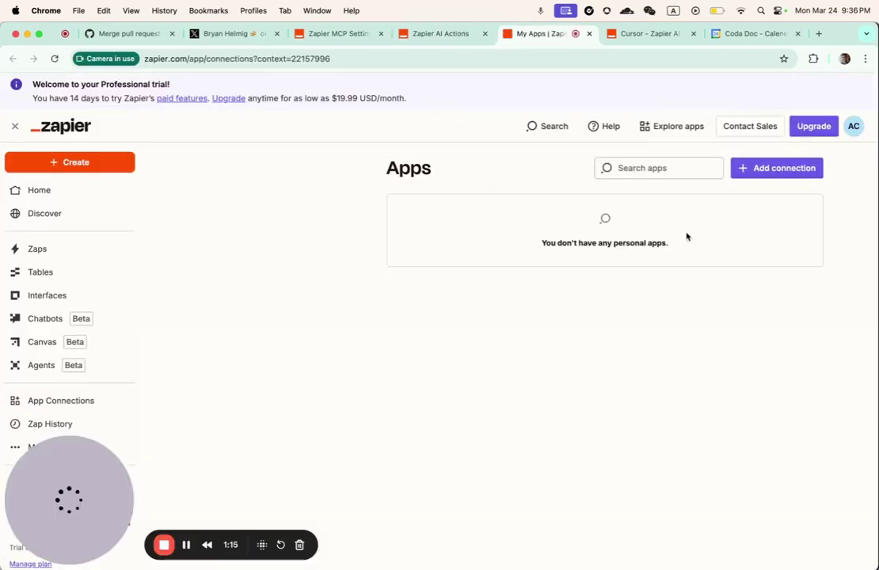
left_click(775, 173)
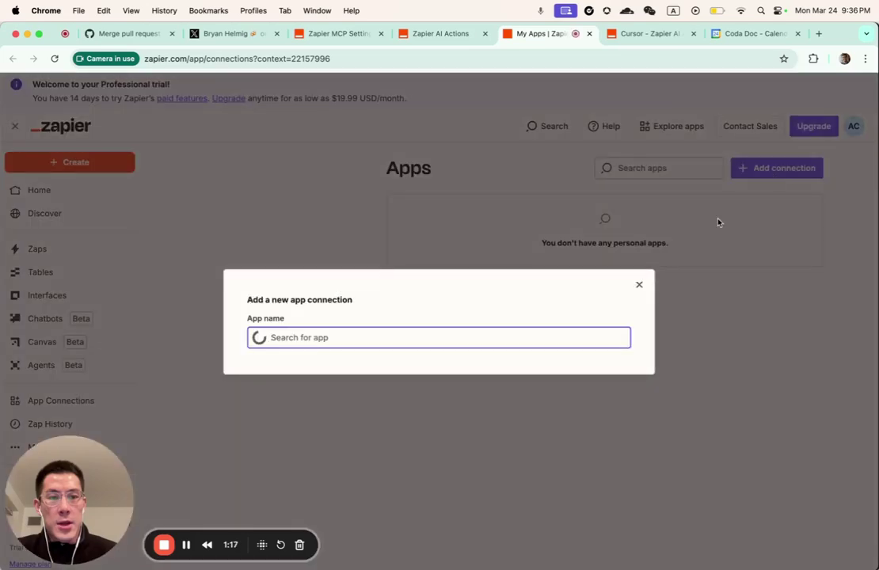
type("google ")
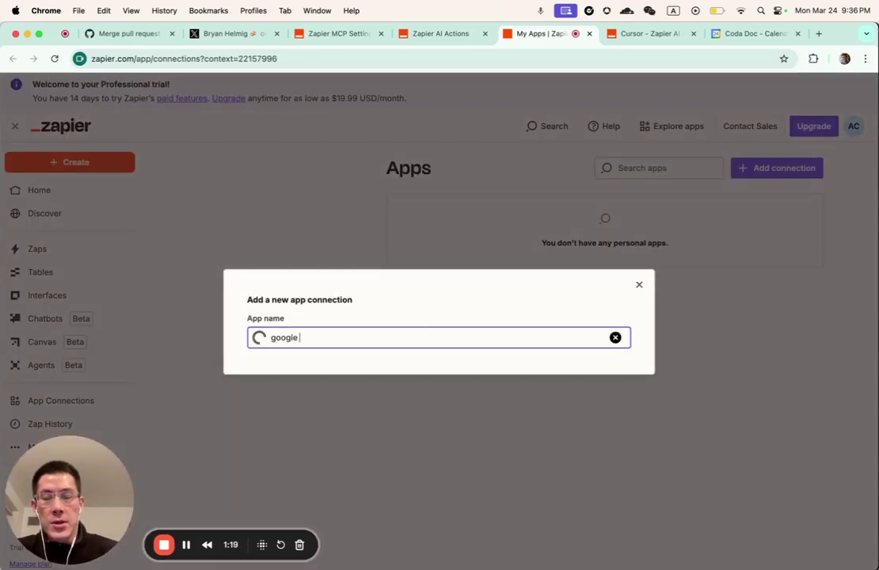
type("calendar")
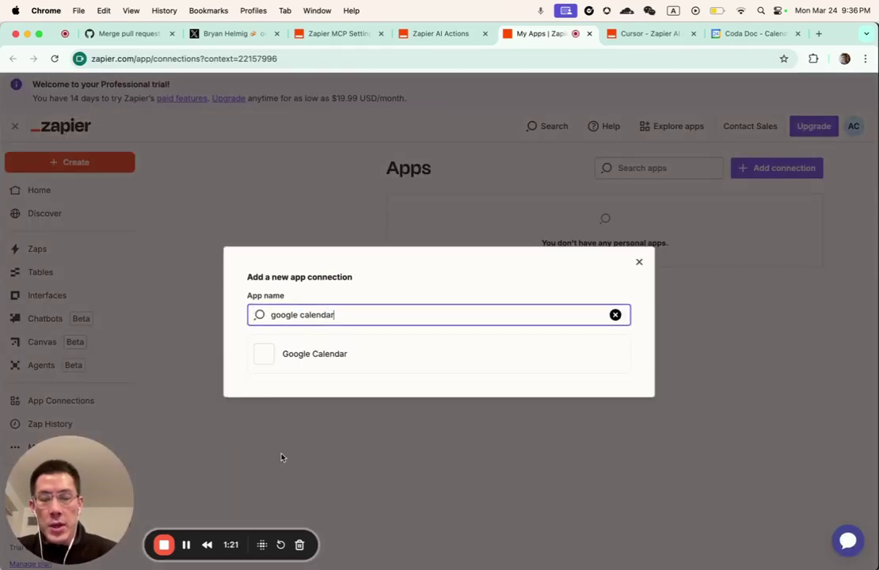
left_click(341, 356)
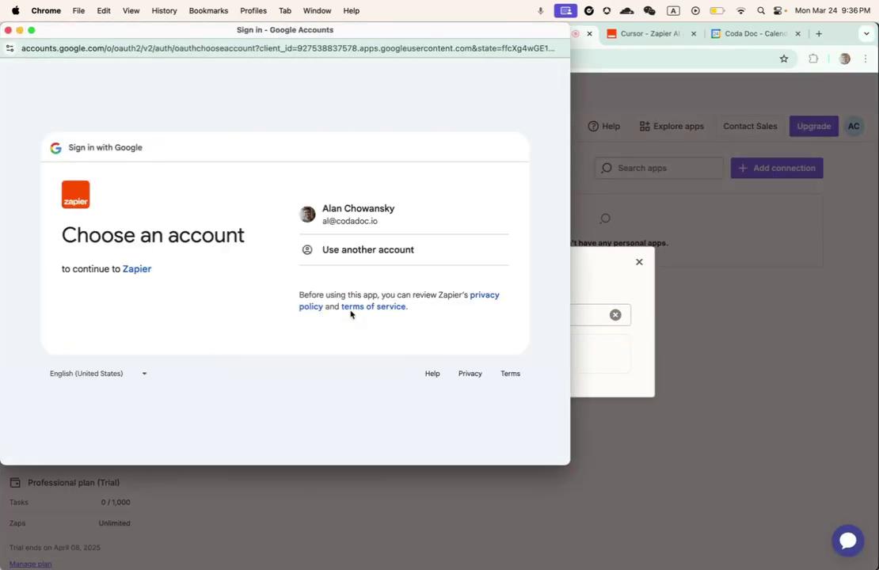
Step: Authorize Zapier to access the calendars of the signed-in Google account, and close the app connections page
left_click(413, 223)
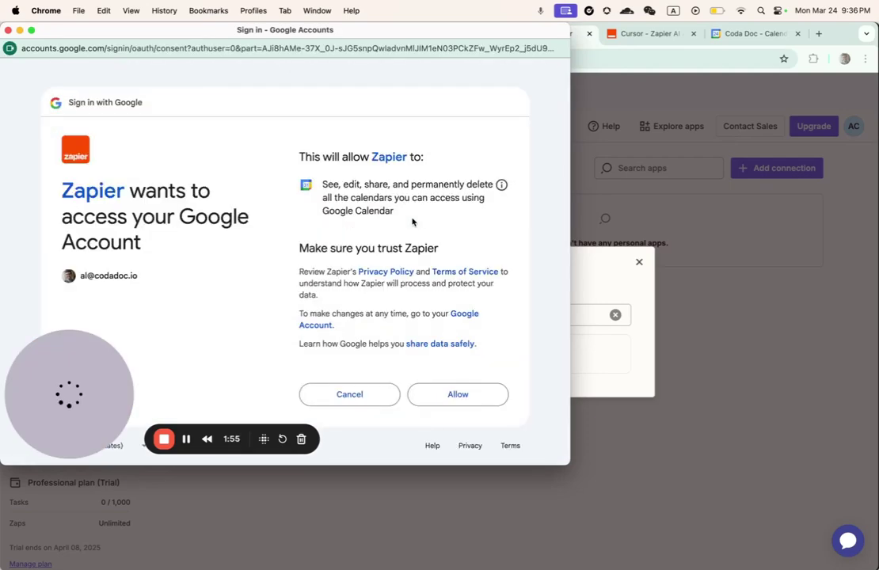
left_click(474, 403)
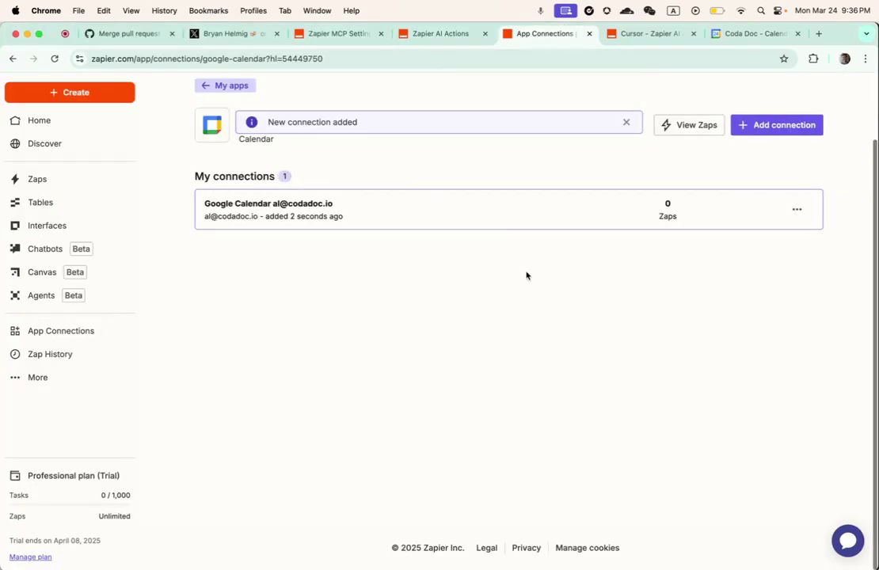
key("super+w")
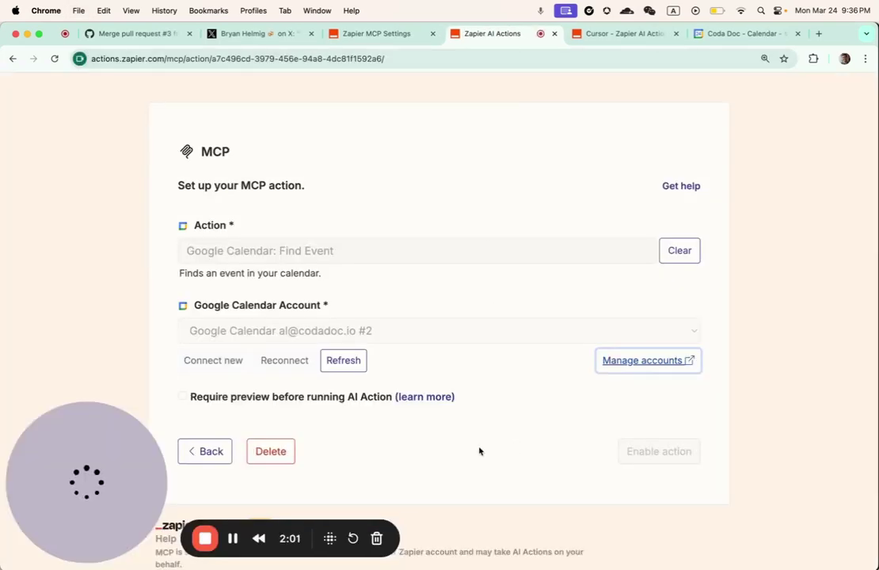
Step: Refresh the Google Calendar accounts for the Find Event action and choose the newly connected account
left_click(332, 361)
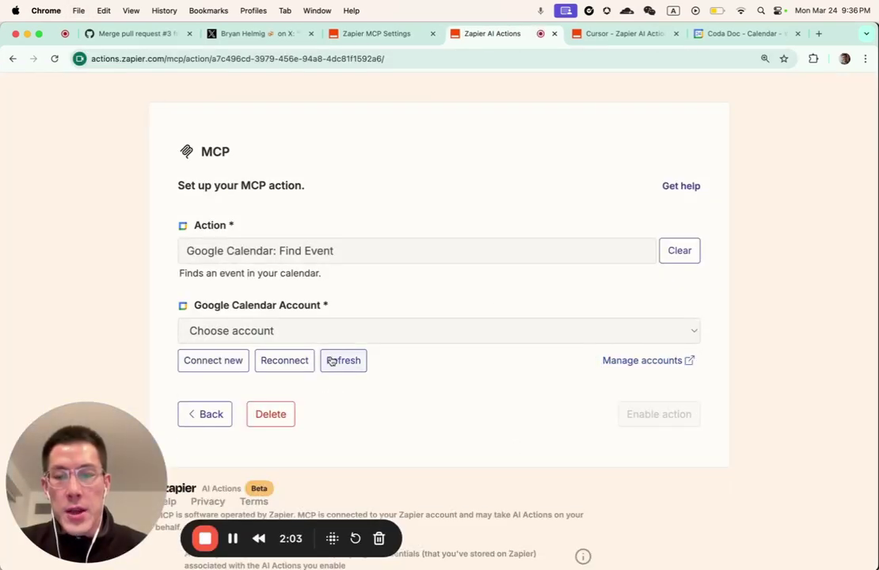
left_click(338, 333)
left_click(341, 333)
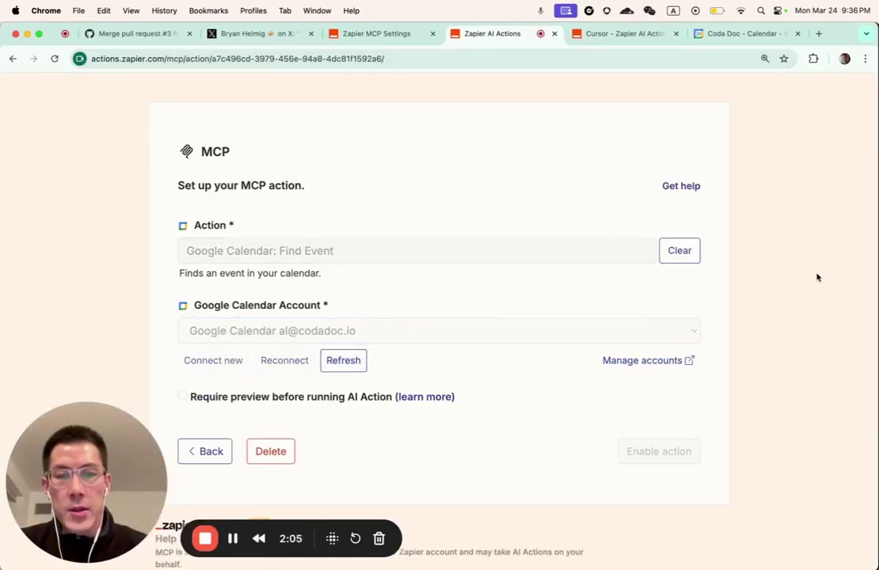
Step: Require a preview before running the Find Event action and enable the action
scroll(818, 276, "down", 3)
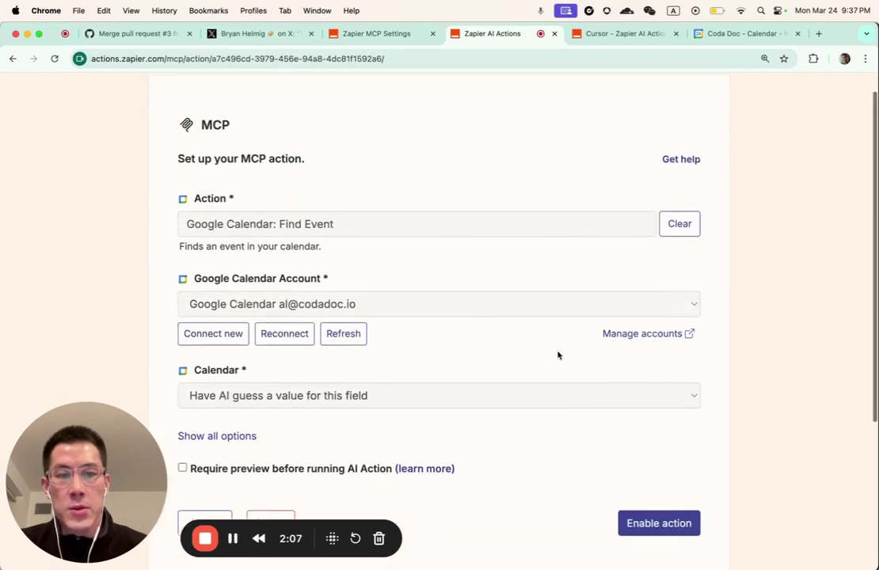
scroll(590, 497, "down", 4)
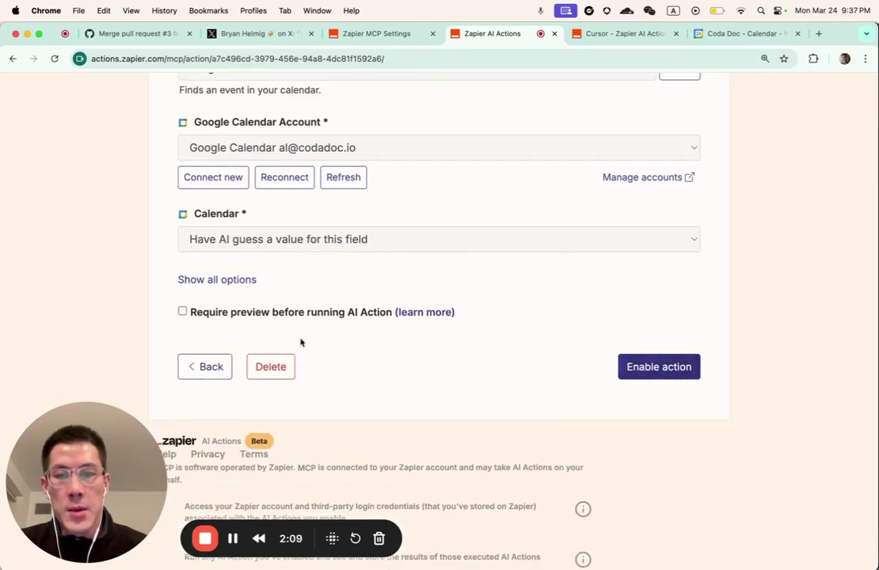
left_click(183, 315)
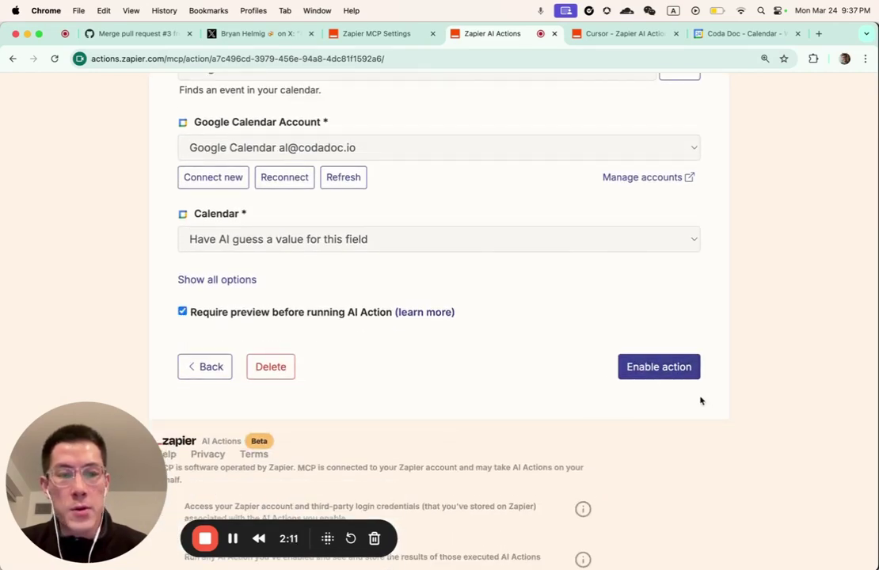
left_click(682, 376)
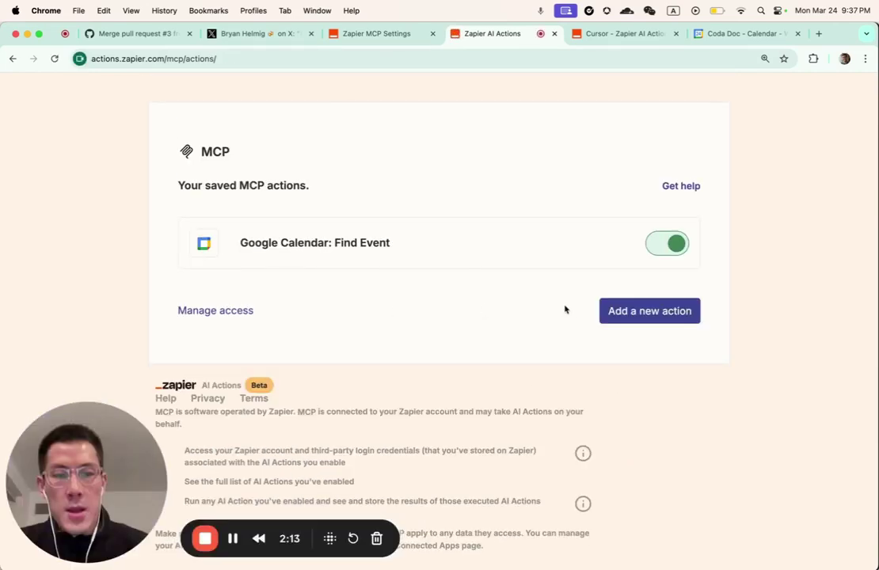
Step: Add another MCP action and set it to Google Calendar: Create Detailed Event
left_click(634, 313)
left_click(343, 251)
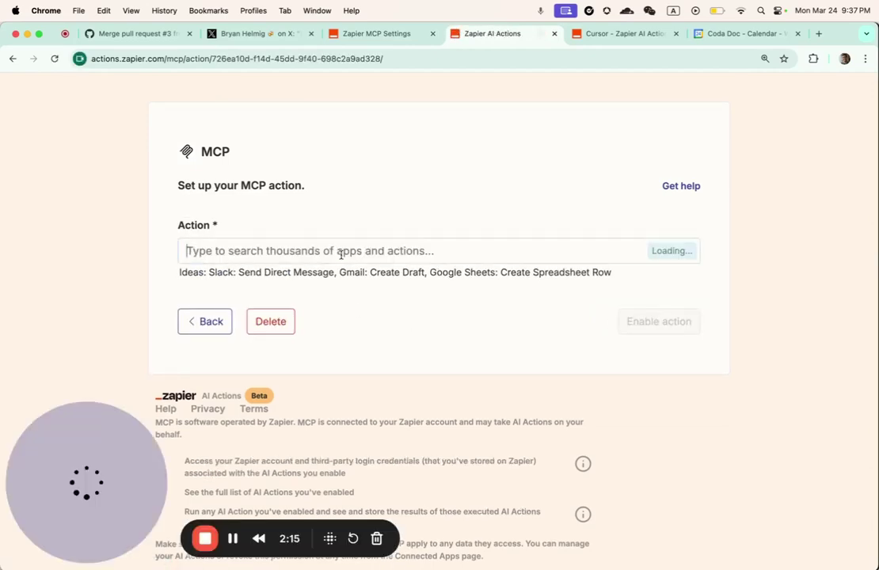
type("goog")
type("le cale")
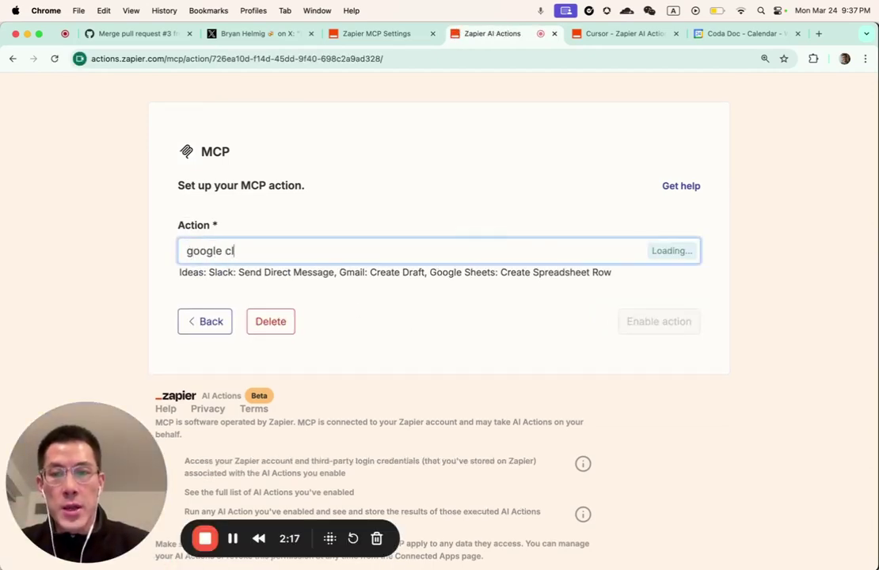
key("BackSpace")
key("BackSpace")
type("alenarr")
scroll(344, 325, "down", 5)
scroll(346, 334, "down", 8)
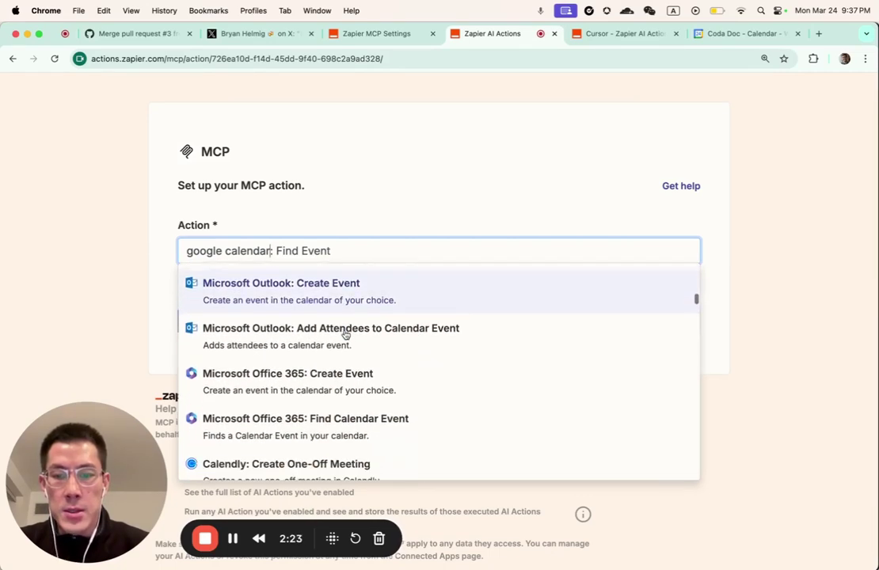
scroll(345, 334, "up", 10)
scroll(369, 365, "up", 5)
scroll(369, 366, "up", 1)
left_click(367, 368)
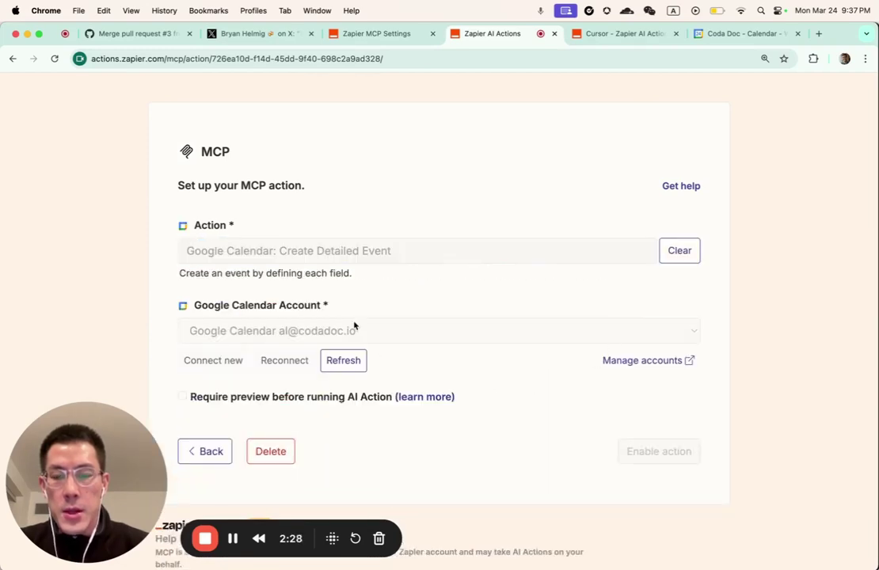
Step: Require a preview before running the Create Detailed Event action, and enable it with its calendar and date fields left to AI
scroll(809, 309, "down", 2)
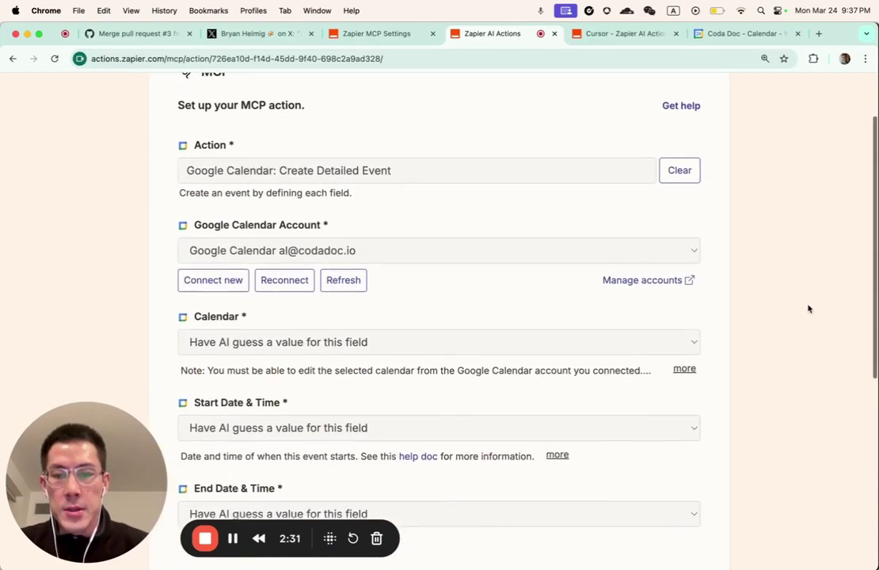
scroll(358, 295, "down", 2)
scroll(359, 294, "up", 1)
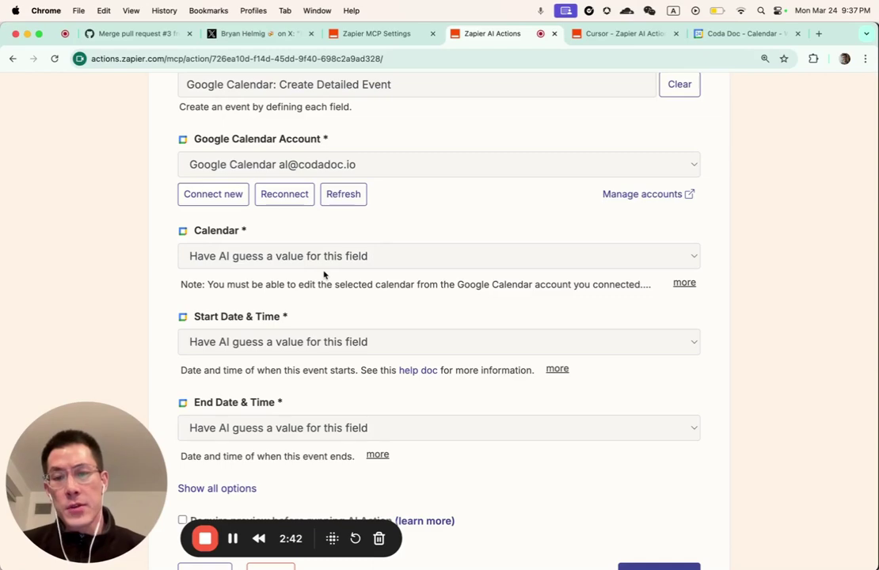
scroll(311, 316, "down", 3)
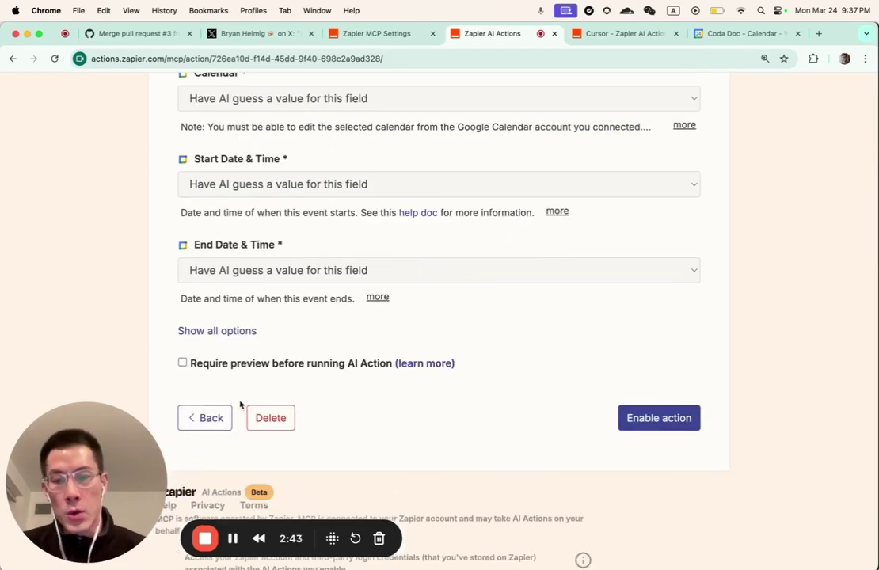
left_click(182, 363)
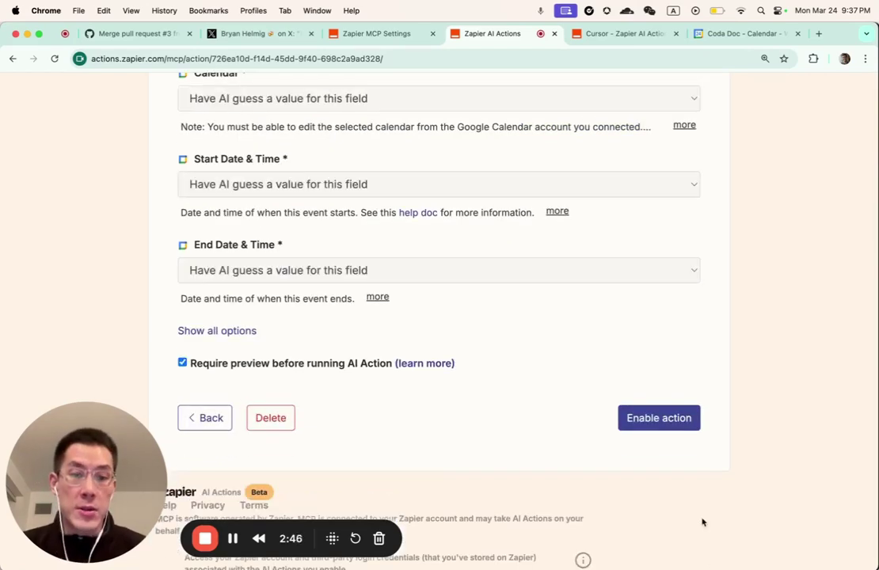
left_click(659, 418)
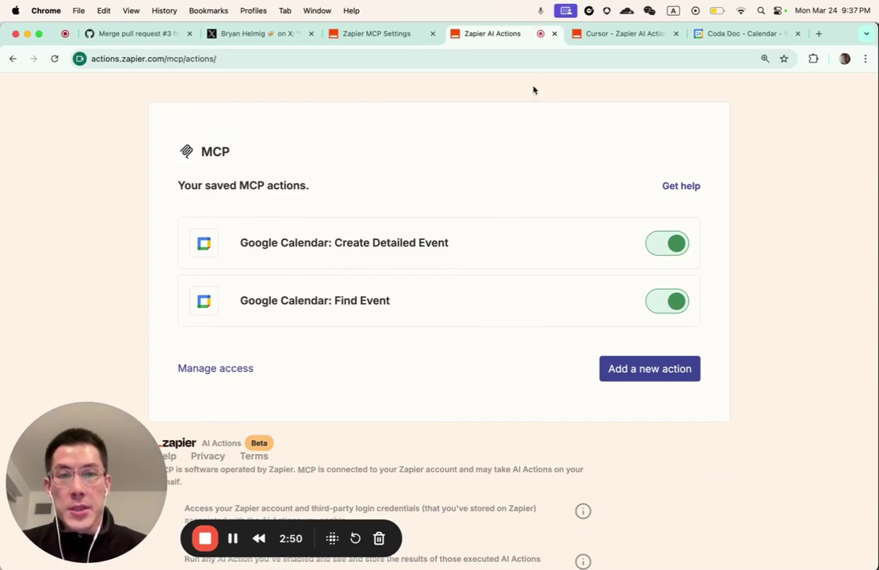
Step: Open the Cursor integration guide and select the whole mcpServers JSON configuration for Cursor version 0.46 or newer
left_click(606, 35)
scroll(447, 425, "down", 5)
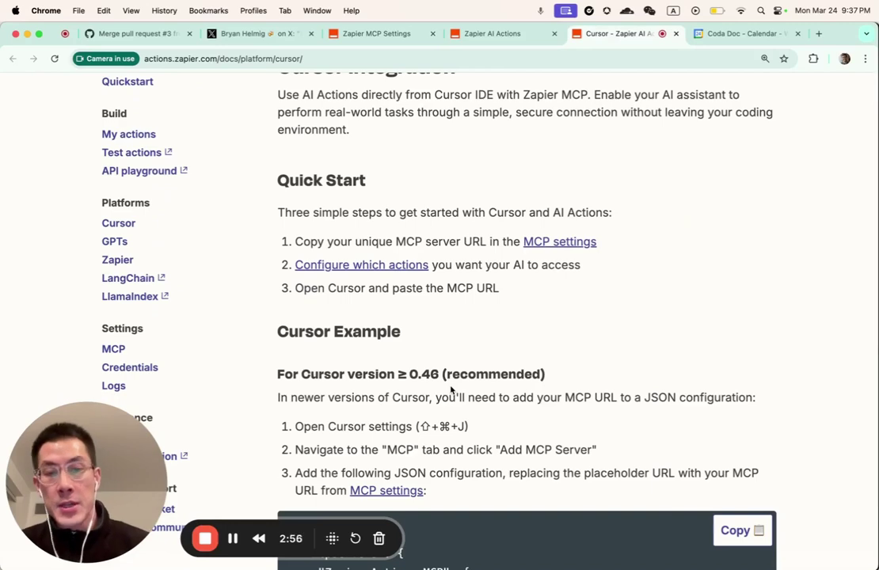
scroll(452, 389, "down", 6)
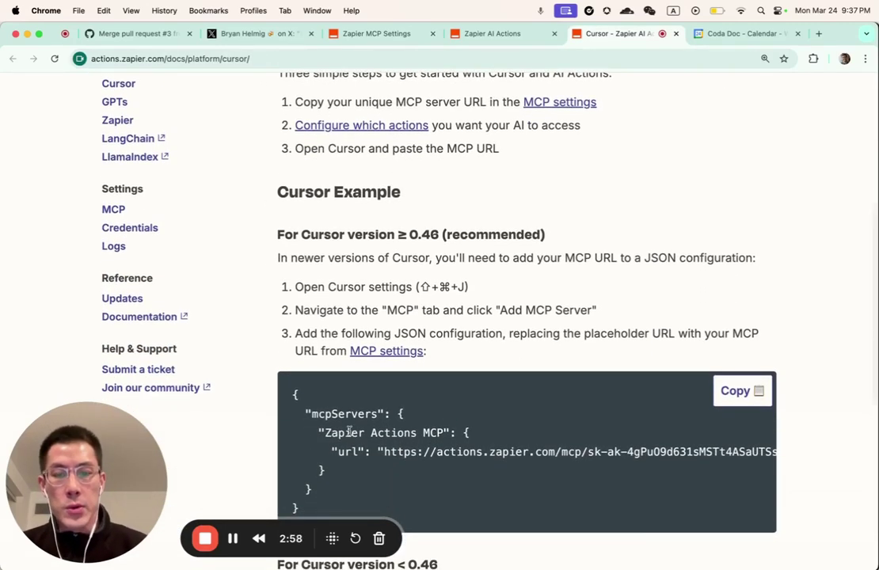
left_click_drag(350, 436, 287, 303)
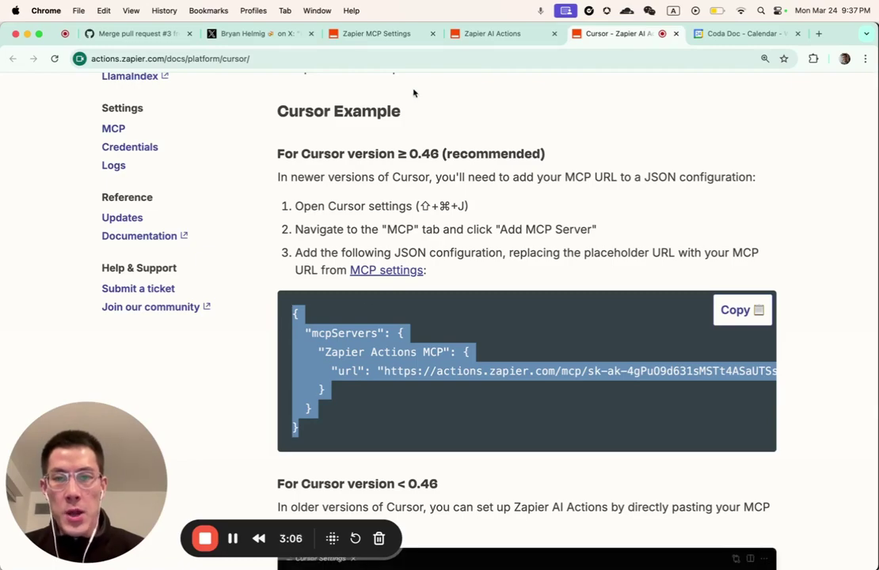
Step: Switch to Cursor, add a new global MCP server and paste the Zapier mcpServers JSON configuration into mcp.json
key("super+Tab")
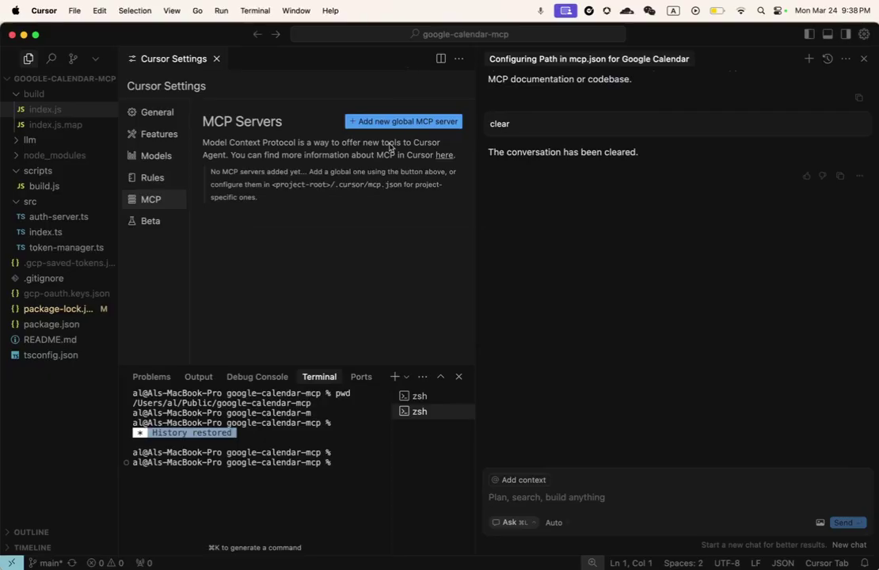
key("super+equal")
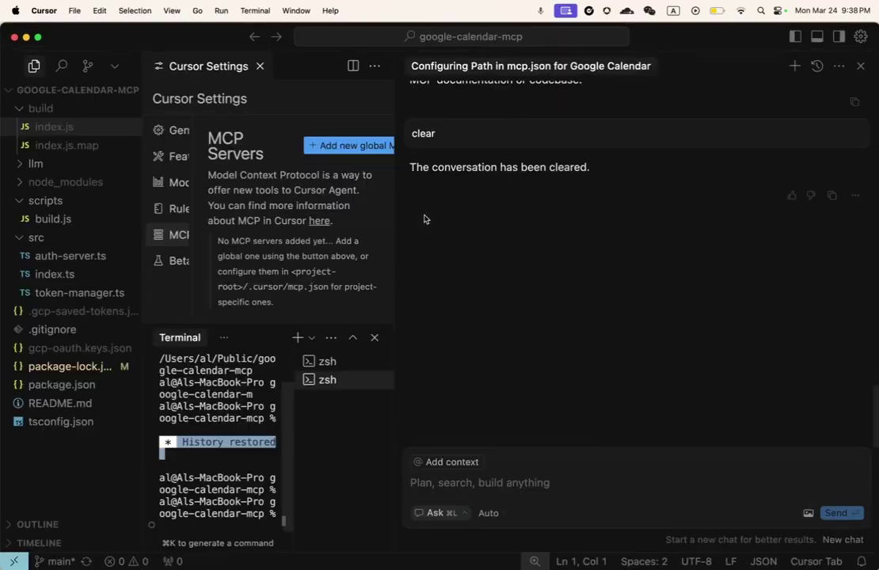
left_click(363, 141)
left_click_drag(395, 156, 666, 171)
key("super+v")
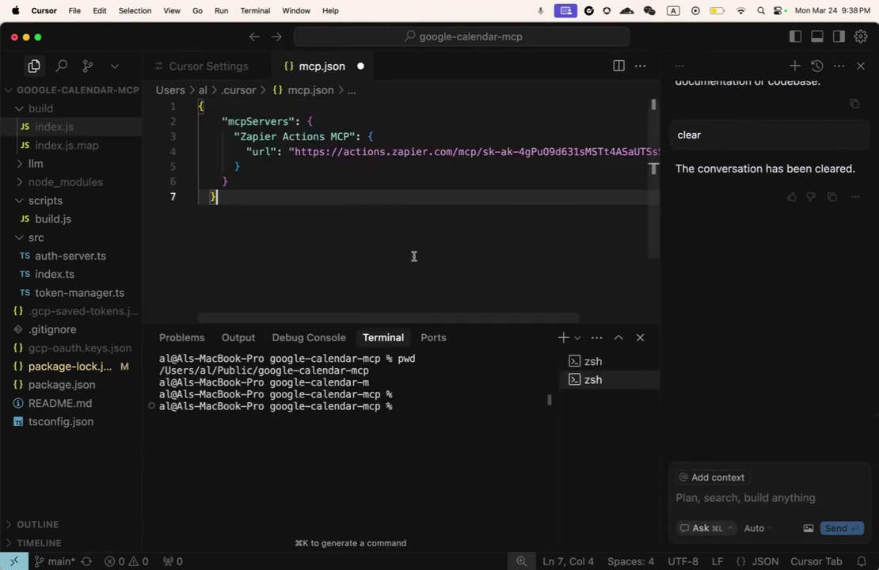
Step: Replace the placeholder URL in mcp.json with the secret MCP server URL copied from Zapier's MCP settings, and save the file
left_click_drag(292, 152, 688, 159)
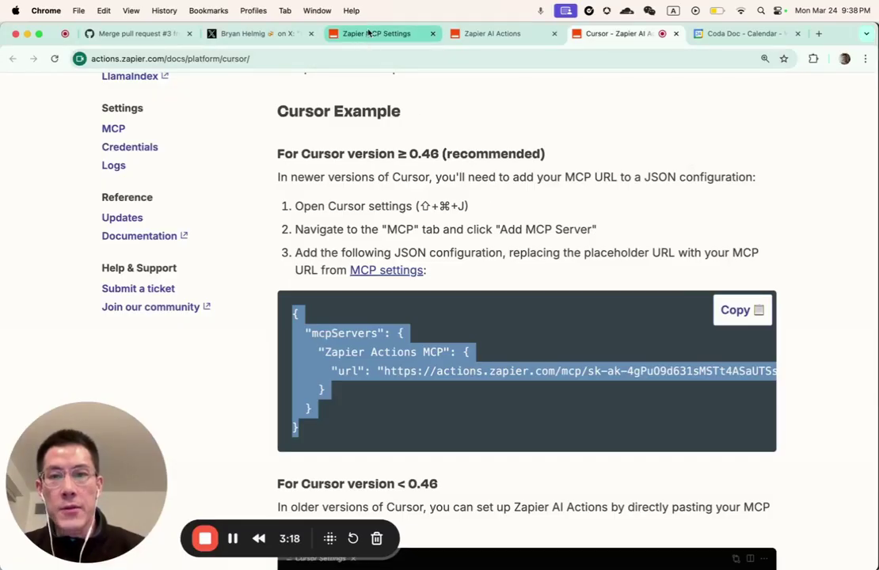
left_click(372, 33)
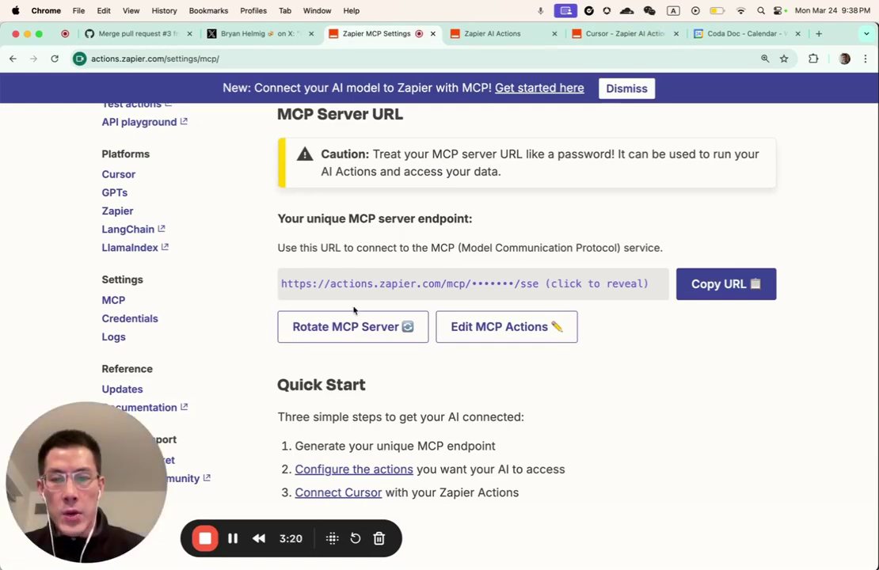
left_click(744, 294)
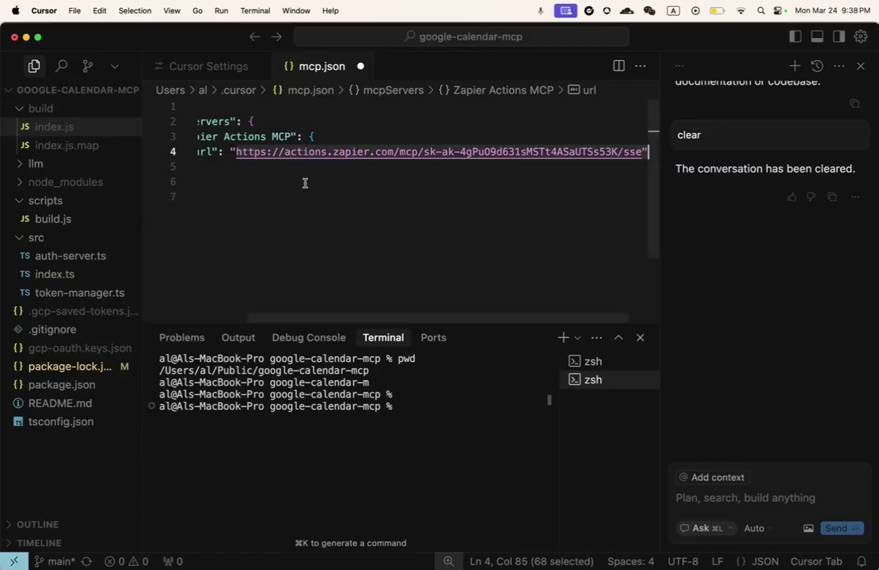
left_click(235, 152)
key("shift+End")
key("shift+Left")
key("super+v")
left_click(272, 196)
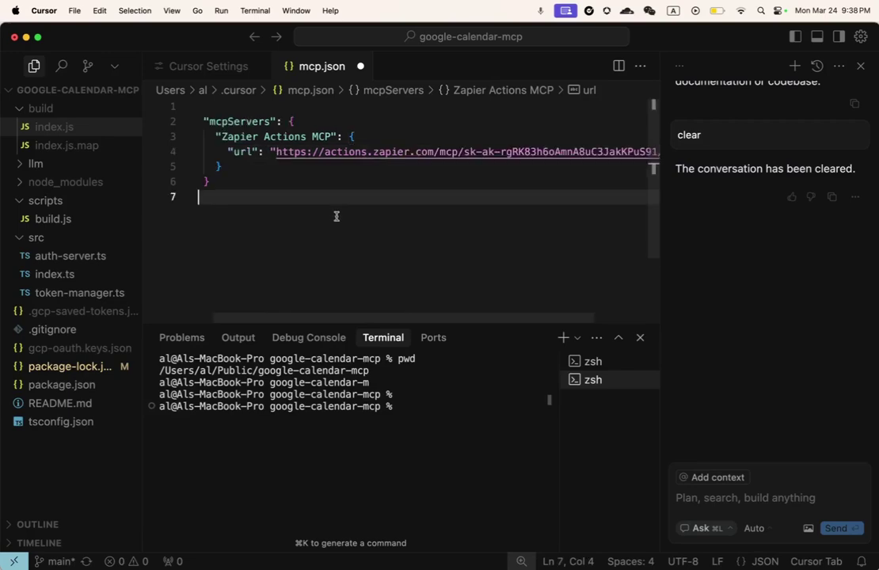
key("super+s")
Step: Examine the url entry in mcp.json and highlight the secret key portion of the server address
left_click(519, 178)
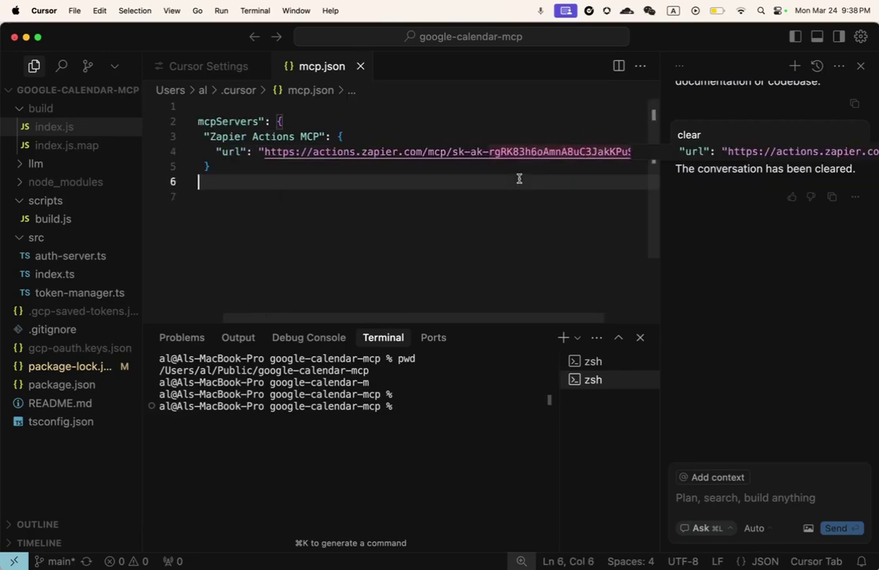
left_click(590, 158)
left_click(586, 162)
key("Down")
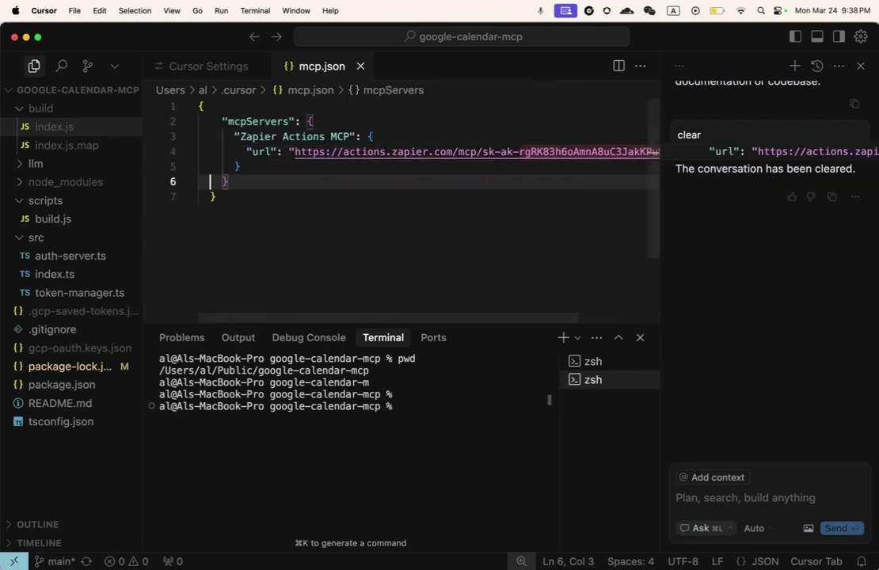
key("Up")
key("Up")
key("End")
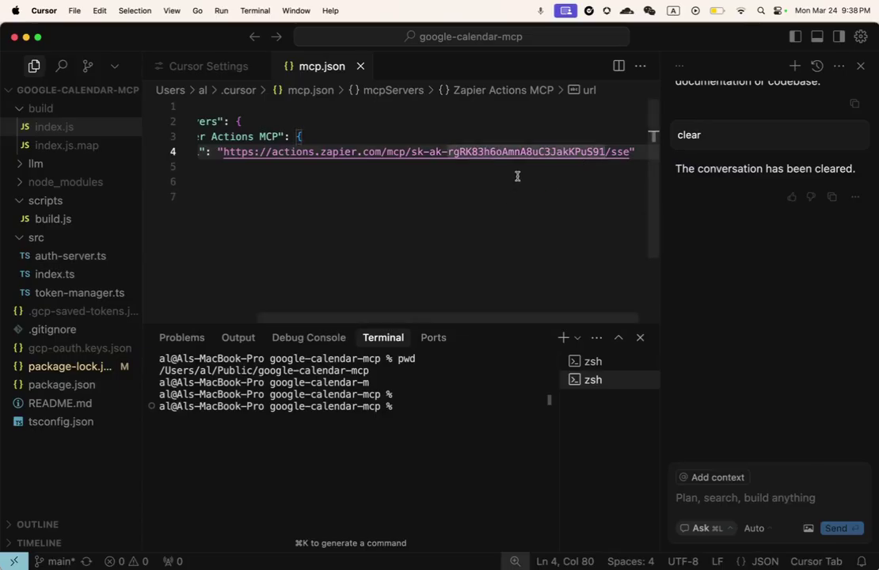
left_click_drag(529, 152, 625, 153)
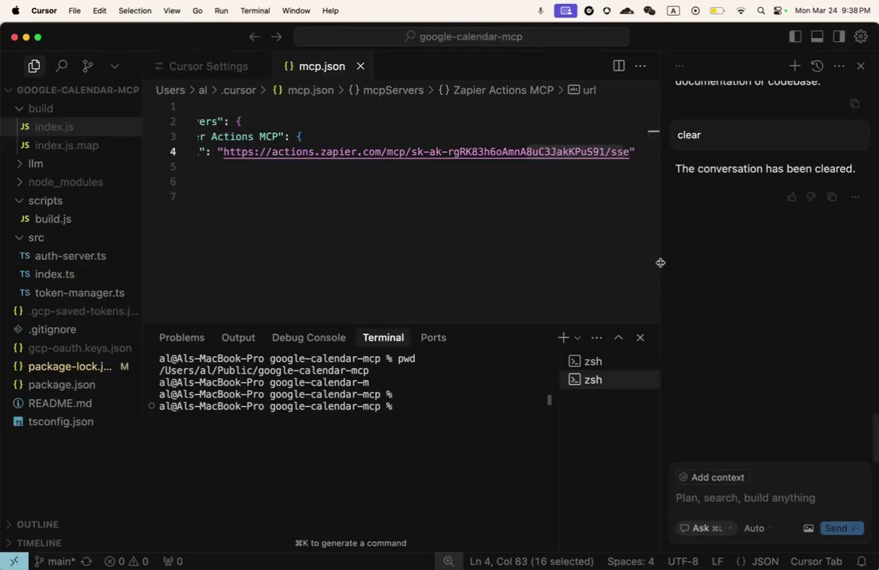
Step: Widen Cursor's chat area, and view the current week in Google Calendar in the browser
left_click_drag(661, 262, 449, 275)
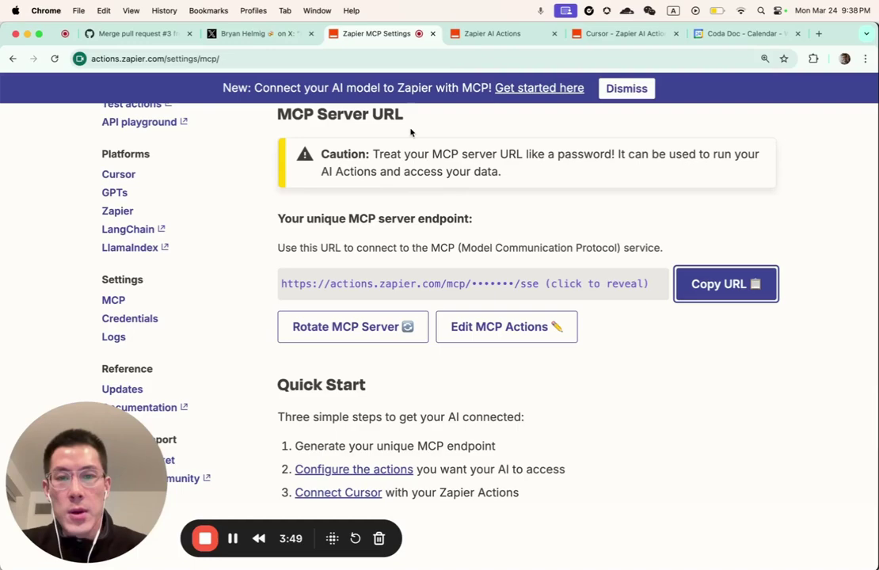
left_click(739, 34)
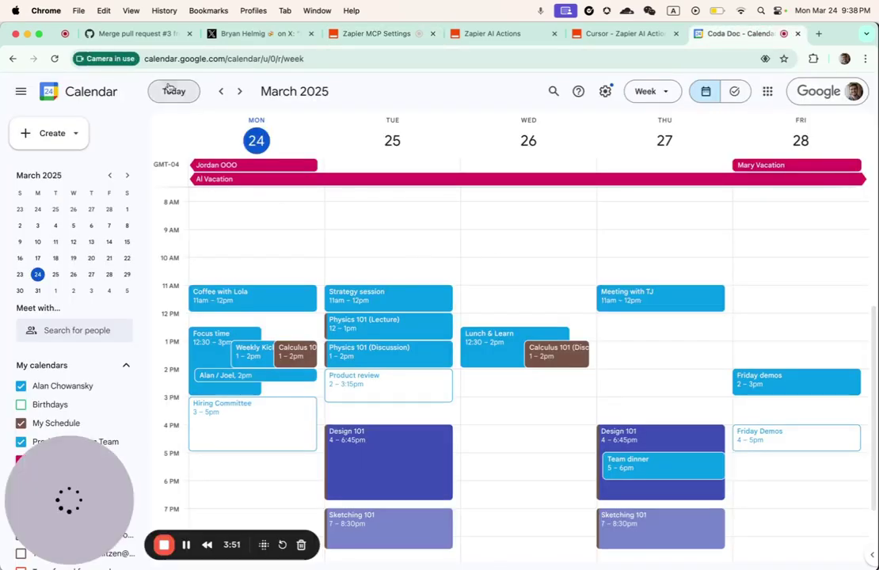
left_click(169, 89)
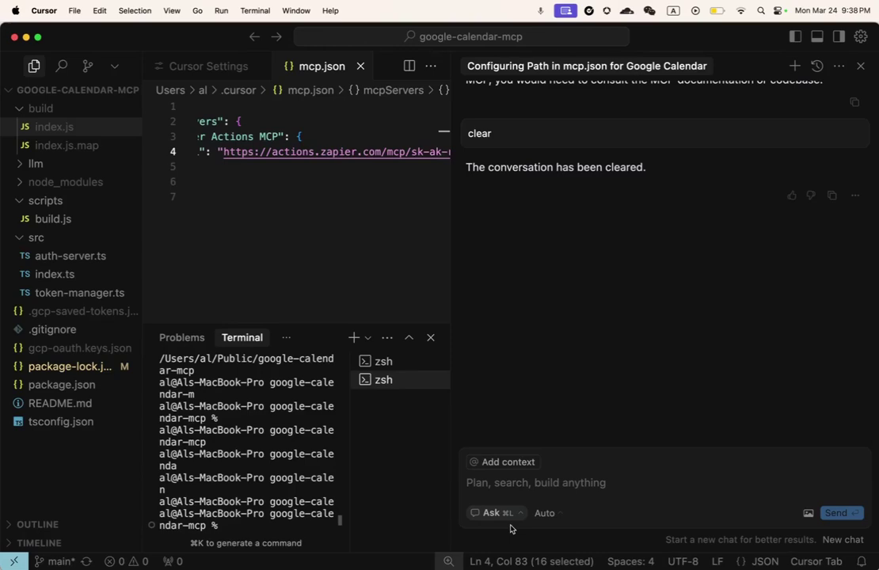
Step: Return to Cursor, attach the selected mcp.json line as chat context and set the chat to Agent mode
key("super+i")
key("super+l")
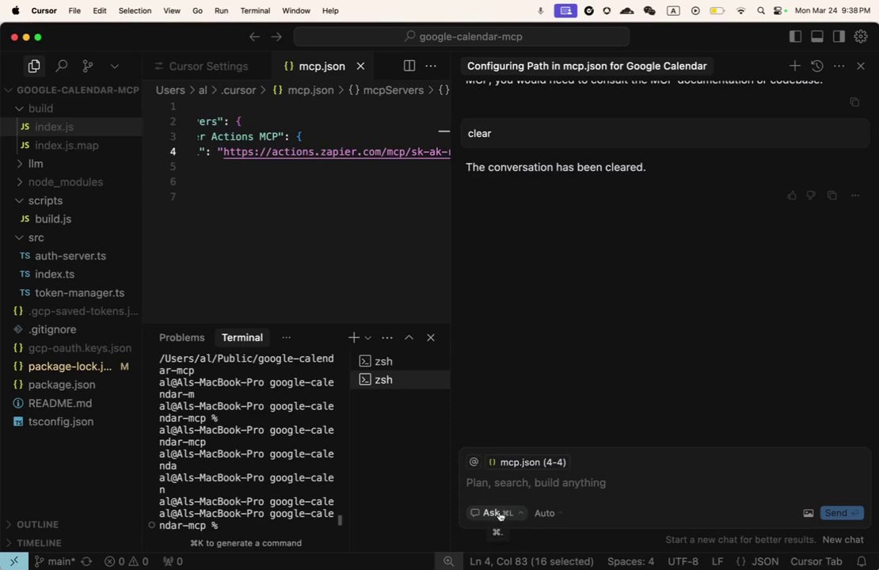
key("super+period")
left_click_drag(453, 319, 427, 316)
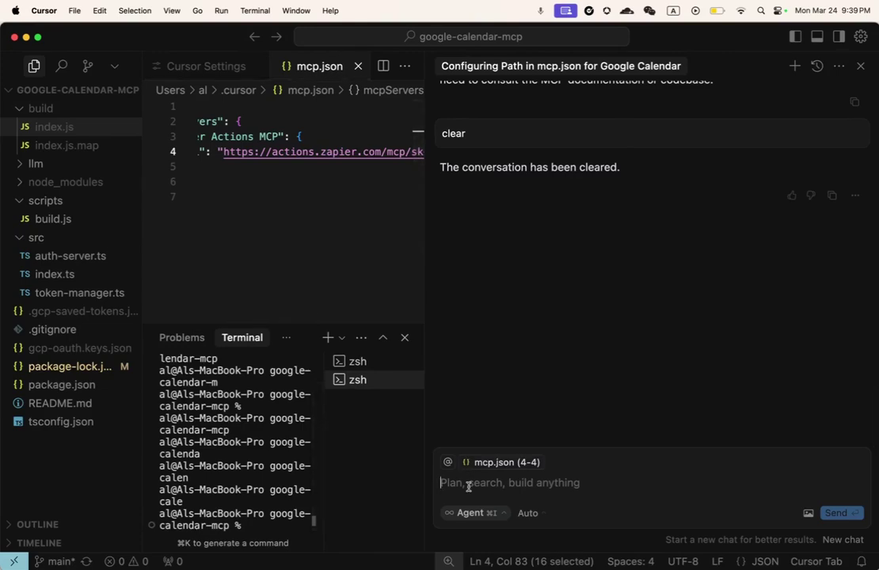
Step: Ask the agent "what google calendar does my mcp have access to"
type("what gogole")
key("BackSpace")
key("BackSpace")
key("BackSpace")
key("BackSpace")
type("ogle calendar do yo")
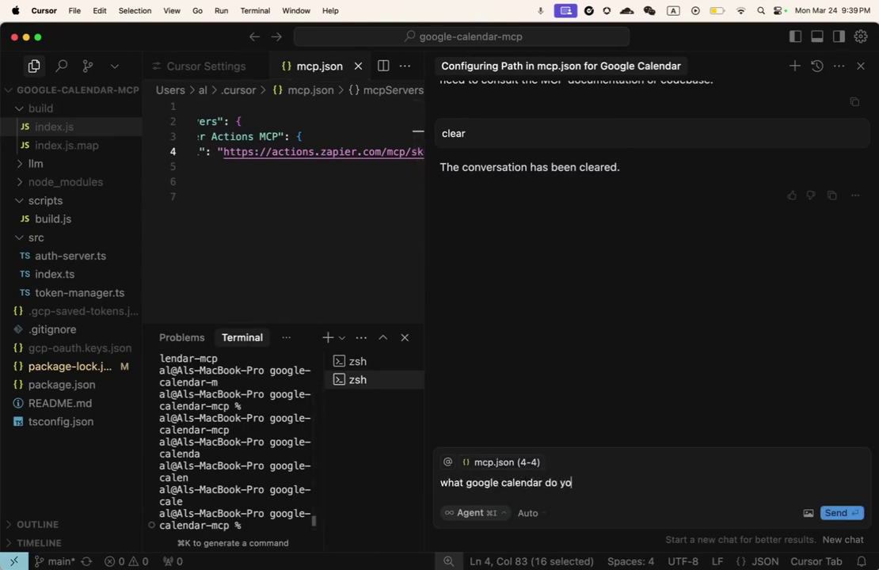
key("BackSpace")
key("BackSpace")
type("es my mcp have acess")
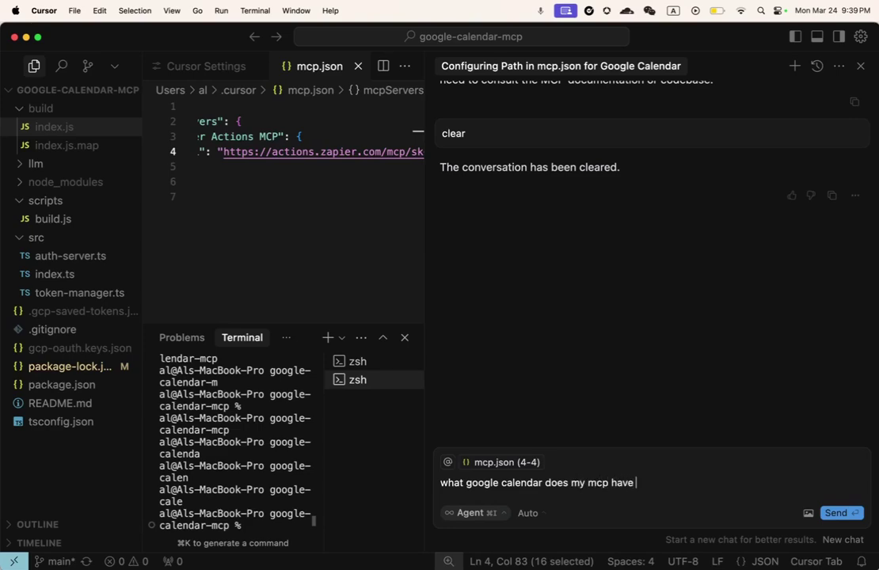
key("BackSpace")
key("BackSpace")
key("BackSpace")
type("ss to")
key("Return")
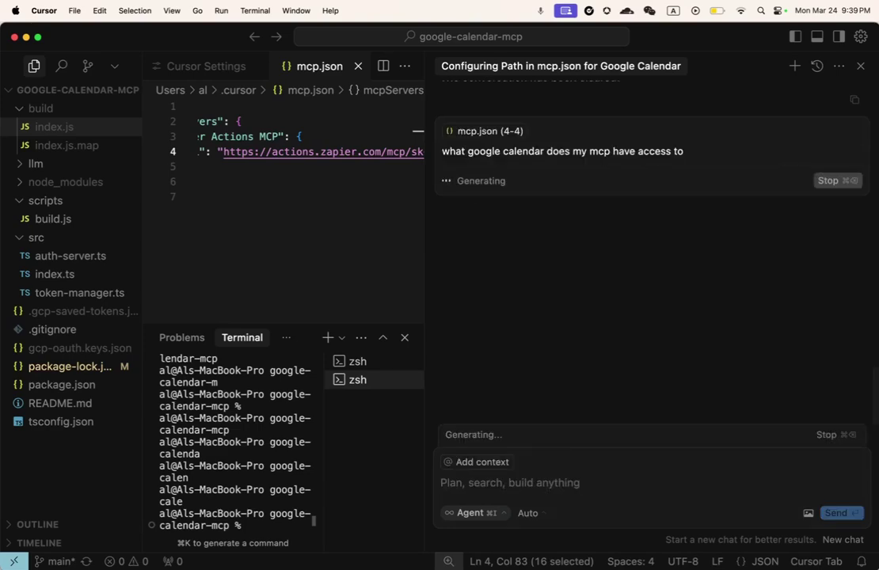
Step: Close mcp.json, refresh the Zapier Actions MCP server in Cursor's MCP settings and inspect its Google Calendar tools
left_click_drag(423, 292, 396, 294)
key("super+equal")
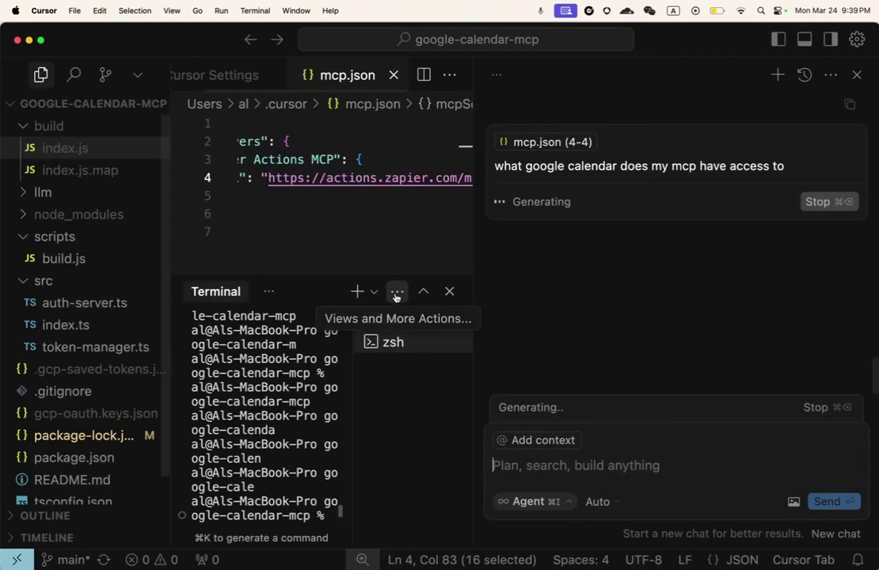
key("super+minus")
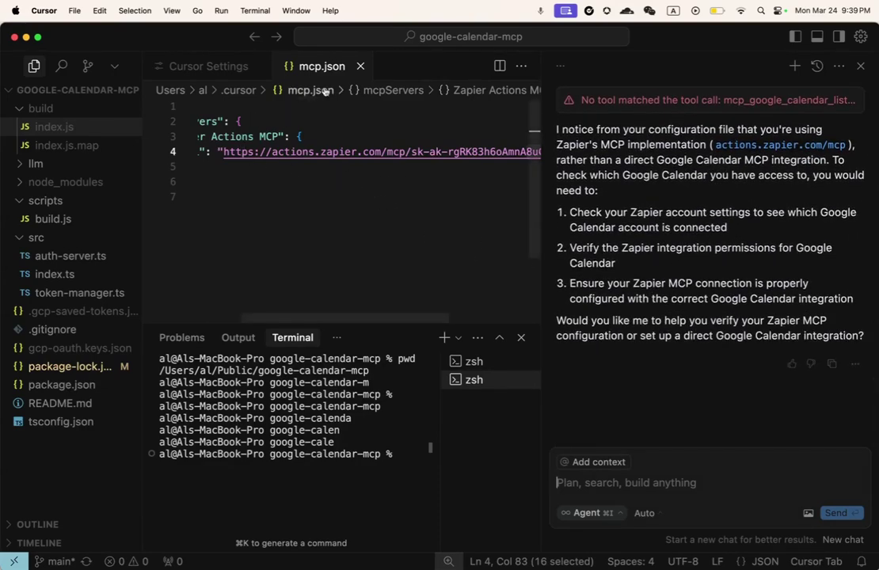
key("super+w")
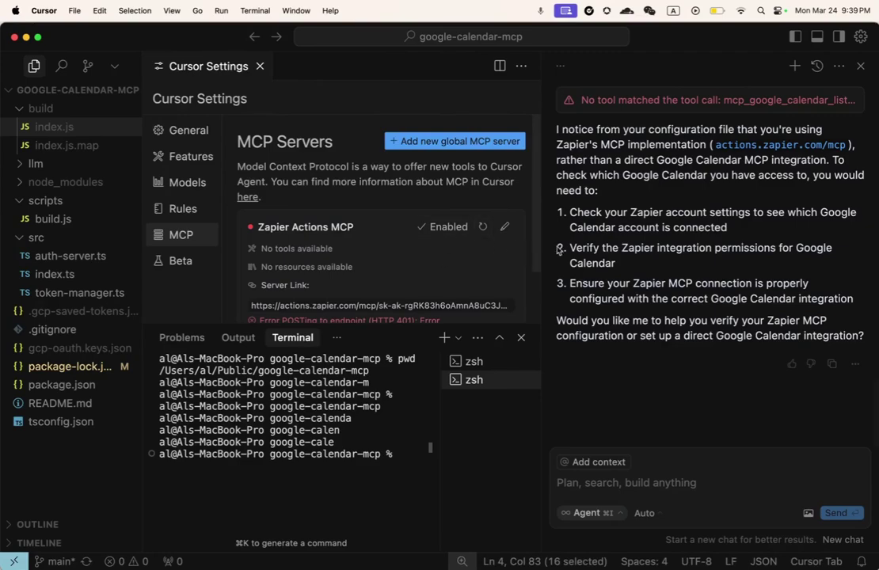
left_click_drag(542, 249, 702, 247)
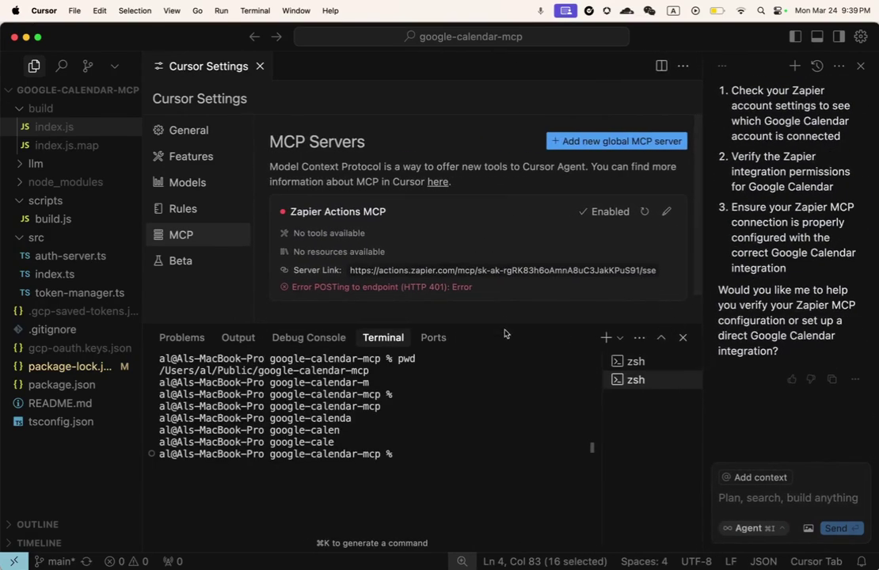
left_click_drag(504, 331, 504, 401)
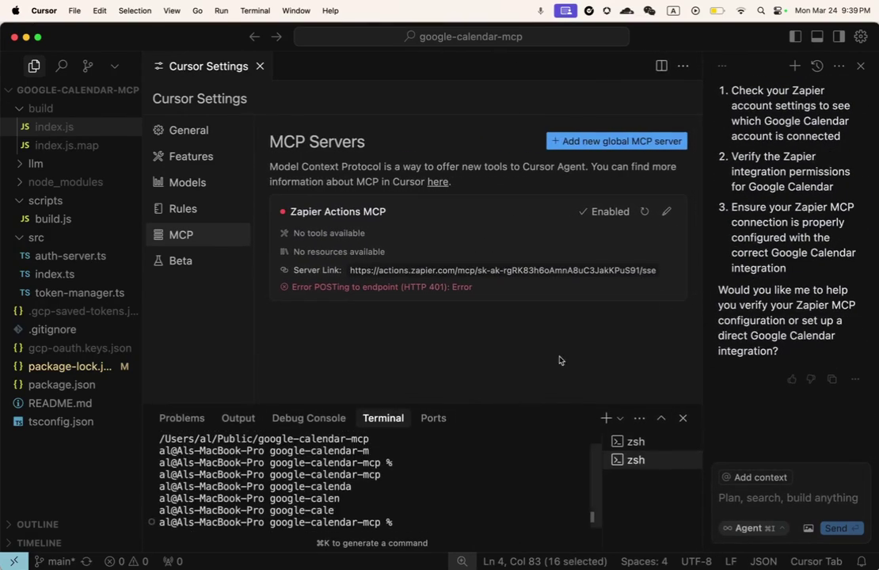
left_click(646, 213)
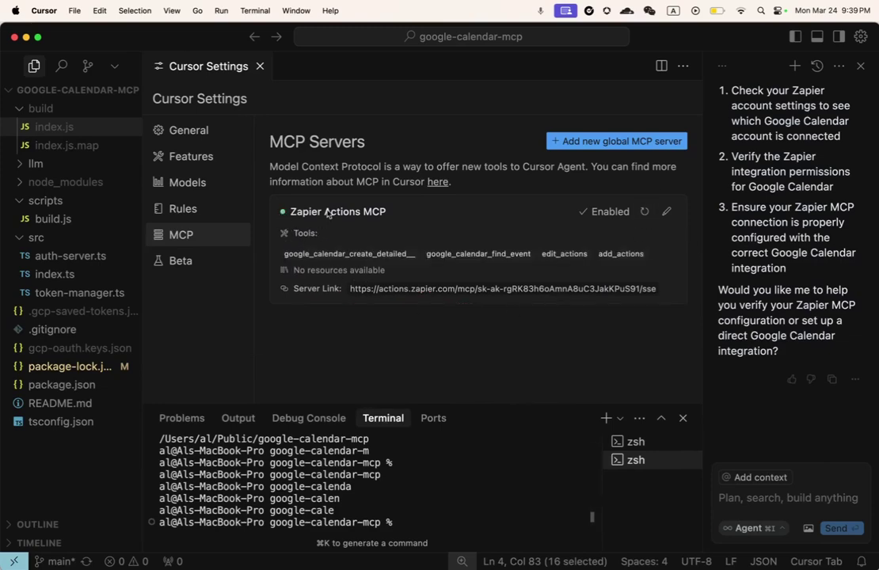
mouse_move(342, 257)
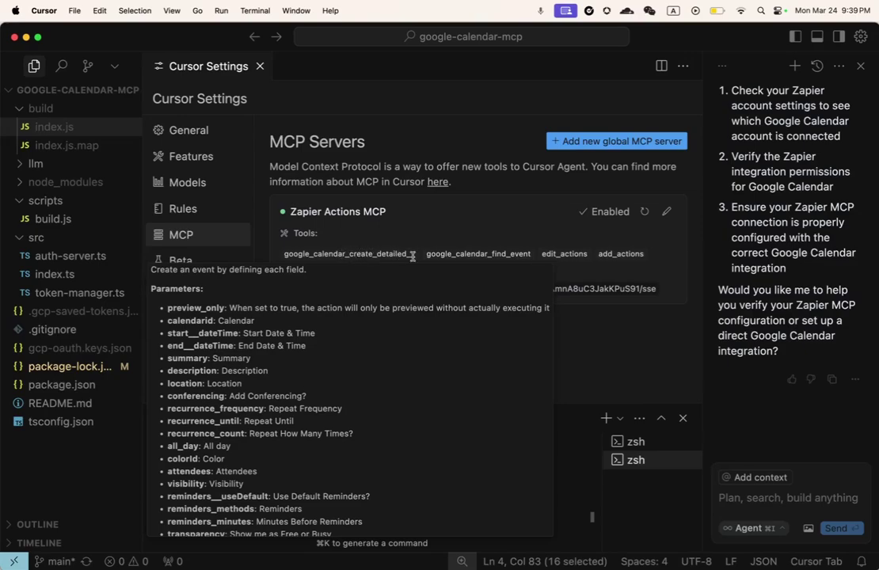
mouse_move(473, 256)
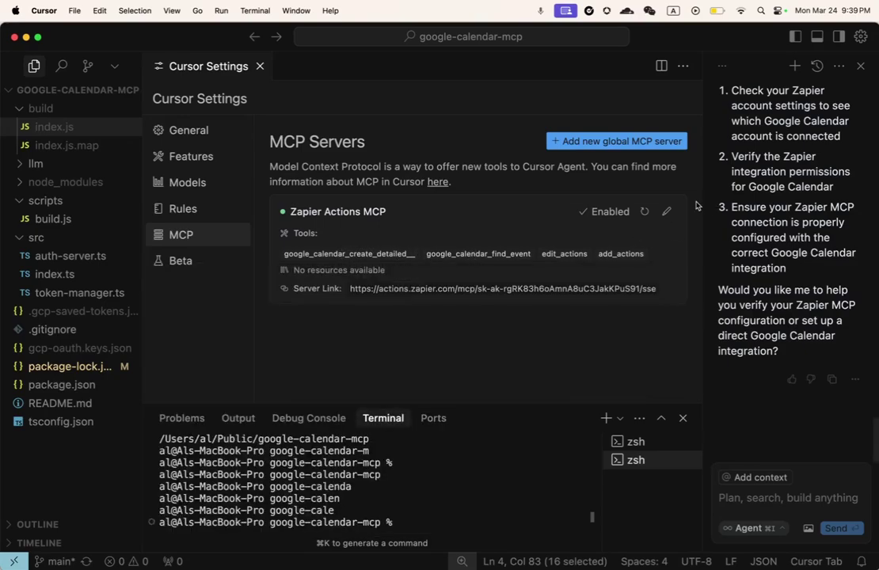
Step: Ask the agent for a 30-minute Google Calendar event tomorrow at 9am to call two people, and run the proposed google_calendar_create_detailed__ tool call after reviewing it
left_click_drag(703, 199, 395, 199)
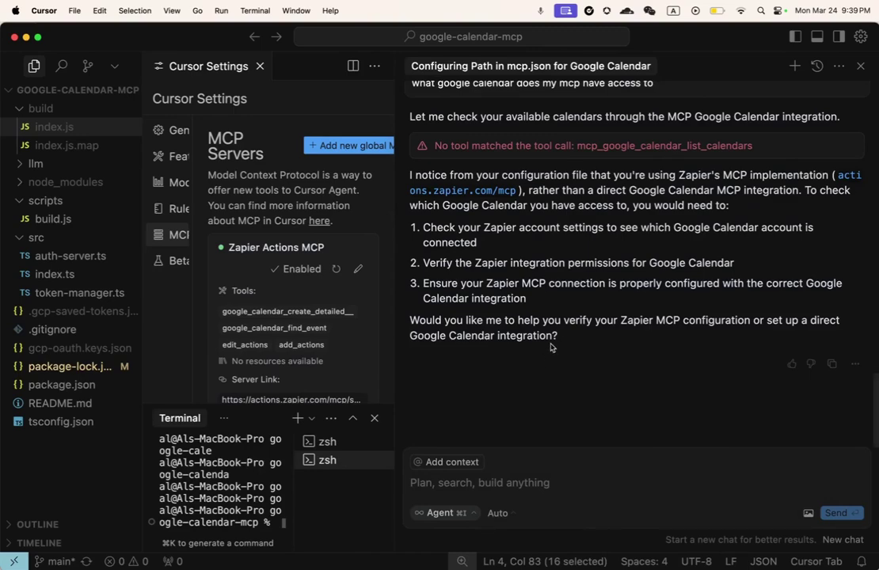
left_click(464, 484)
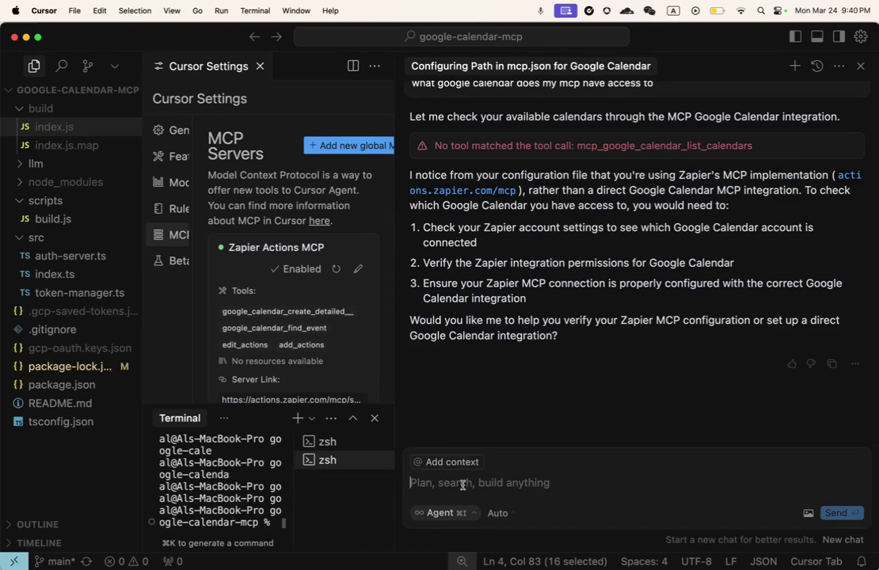
type("create a google cal event for tom")
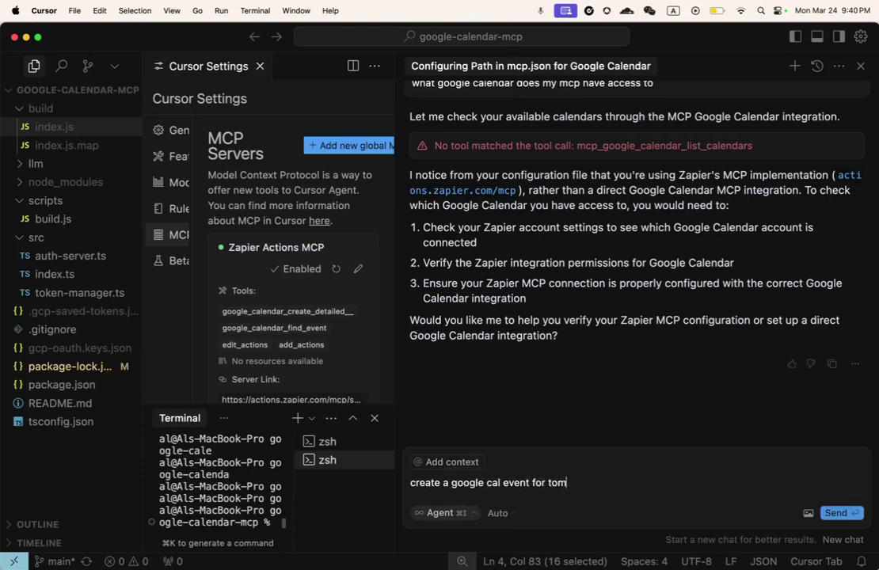
type("orrow to call bob and alice at")
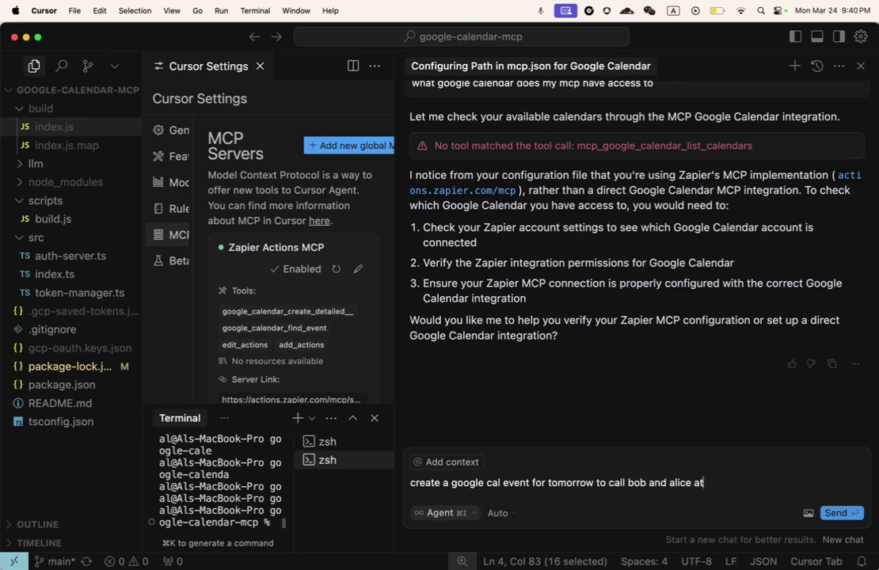
type(" 9am. make it a 30 min meeting")
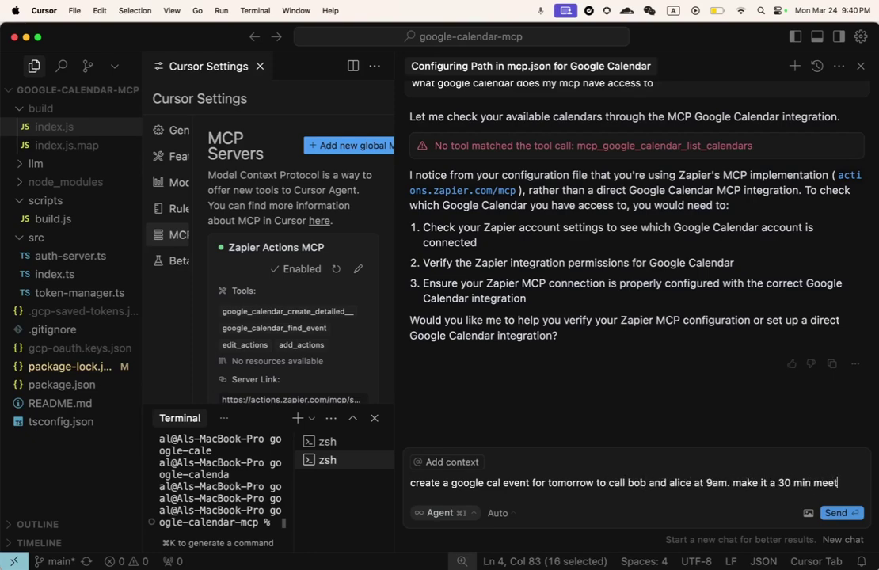
key("Return")
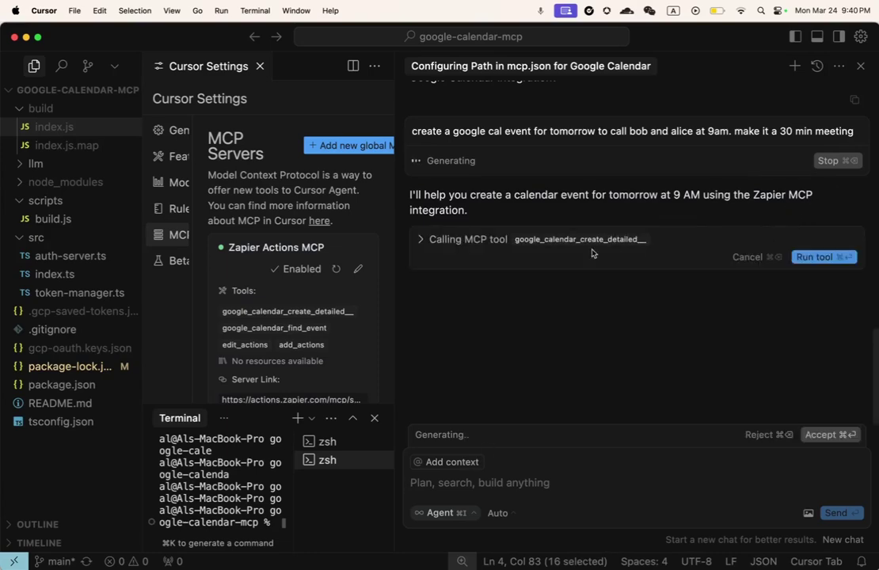
left_click(421, 240)
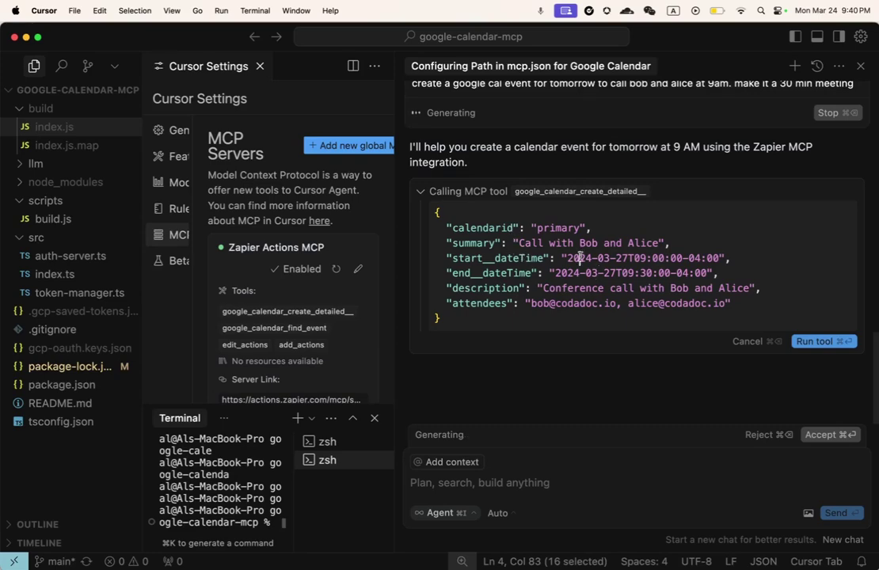
key("super+Return")
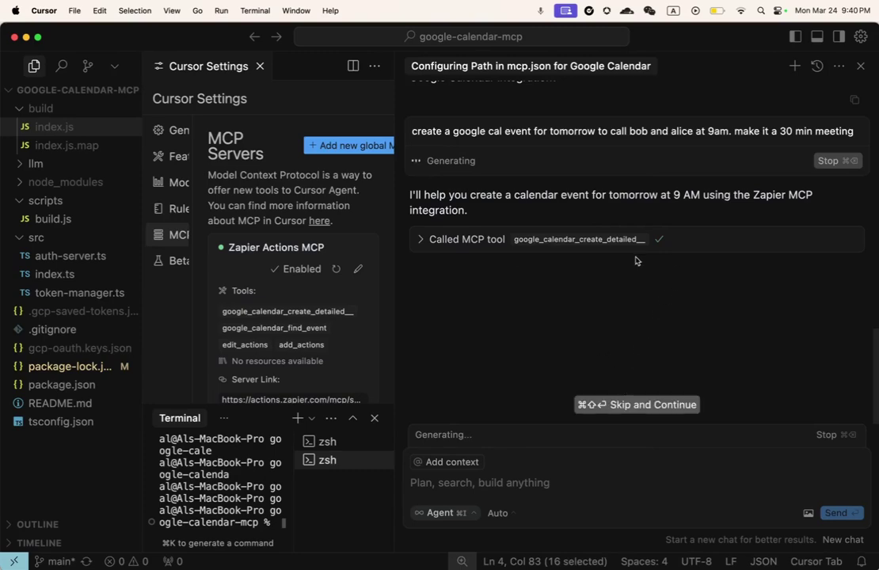
Step: Expand the completed google_calendar_create_detailed__ call and check its parameters and the event date in the agent's summary
left_click(437, 240)
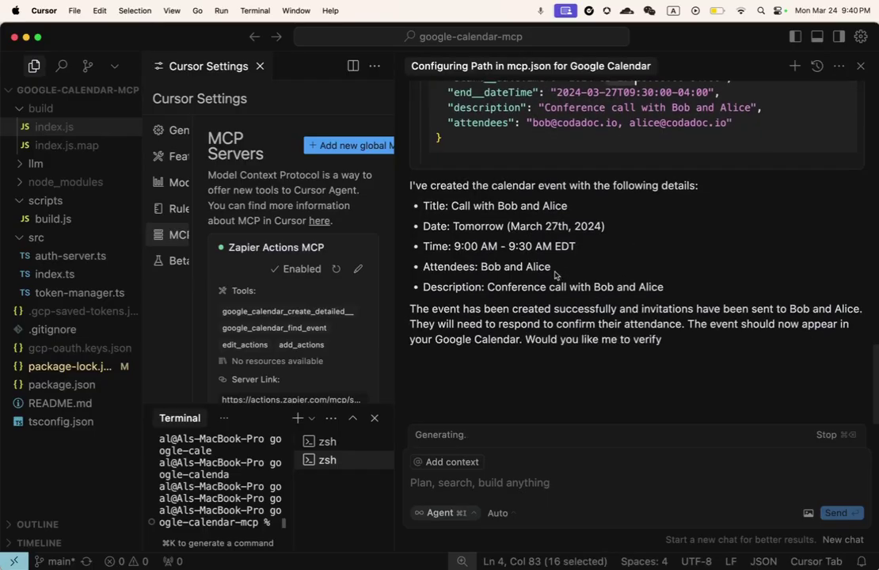
left_click_drag(452, 207, 600, 222)
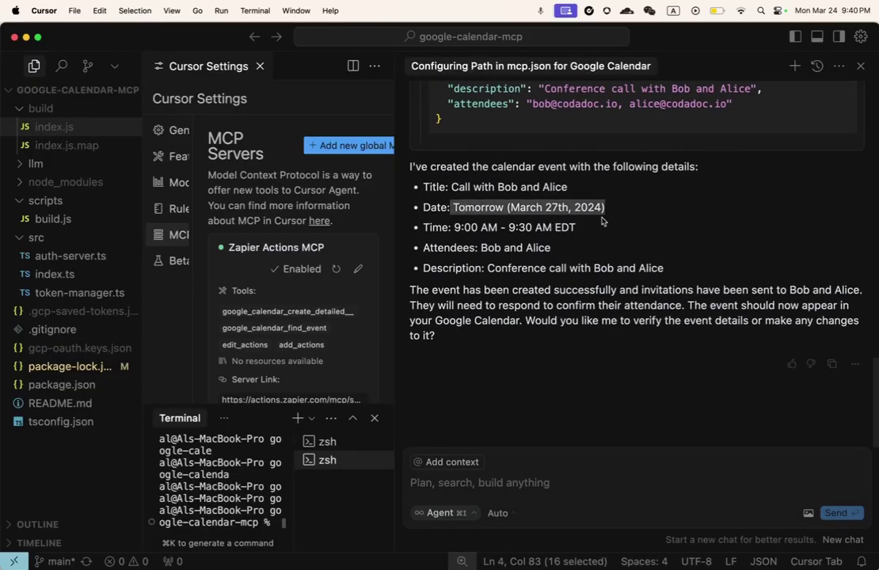
left_click(526, 193)
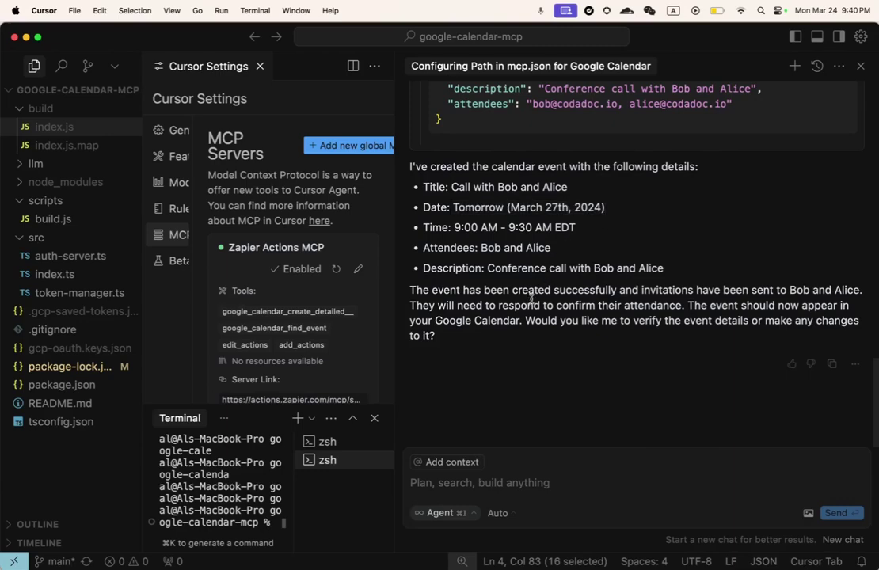
scroll(559, 259, "up", 5)
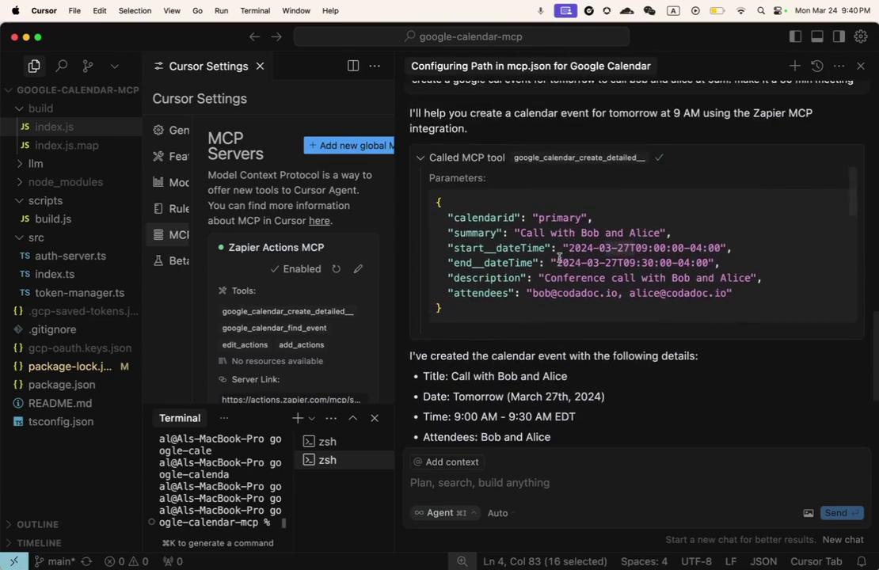
Step: Switch to Google Calendar in Chrome, reload it and check the current week for the new 9am event
key("super+Tab")
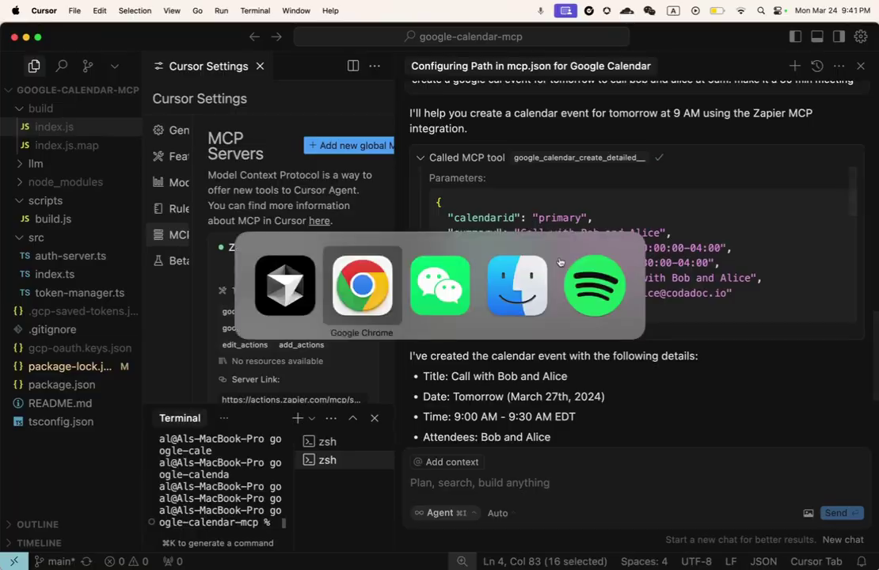
scroll(599, 276, "up", 2)
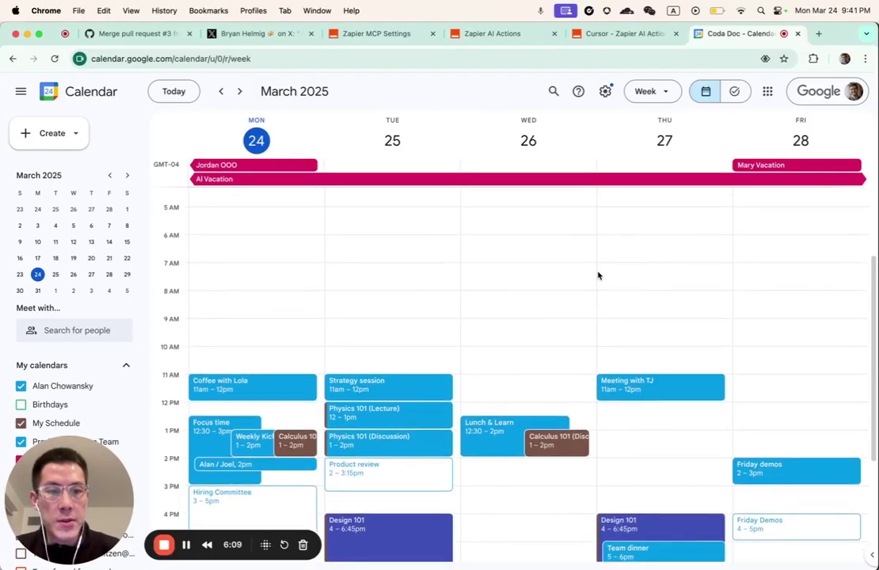
scroll(599, 277, "down", 1)
key("super+r")
scroll(624, 324, "down", 1)
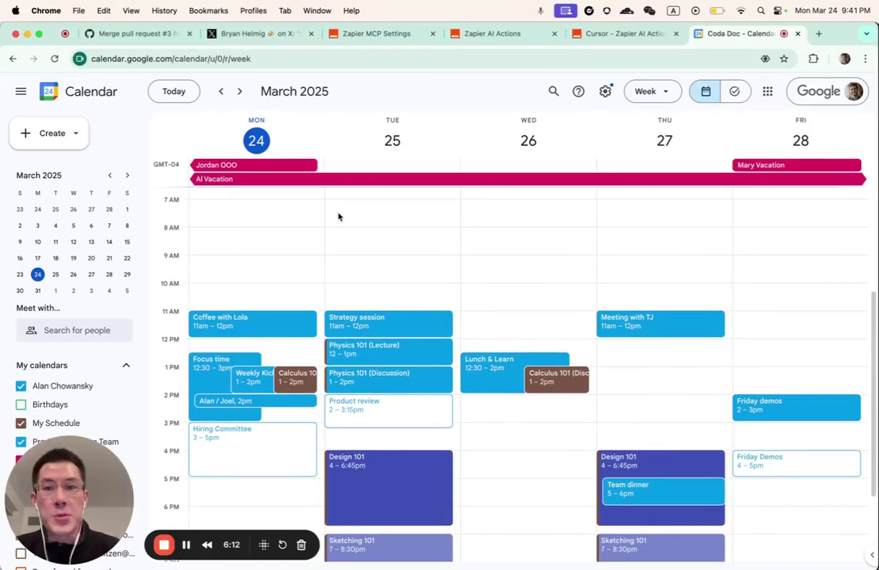
key("super+Tab")
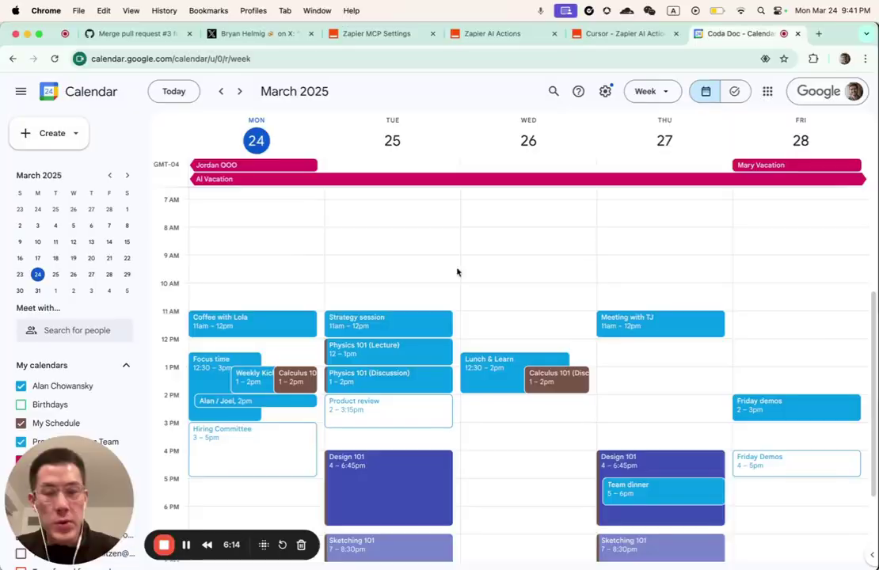
key("super+Tab")
Step: Go back to the week of March 27, 2024 in Google Calendar and inspect the 9am call event
double_click(109, 176)
double_click(108, 176)
double_click(109, 176)
double_click(109, 176)
left_click(108, 176)
left_click(108, 175)
double_click(109, 176)
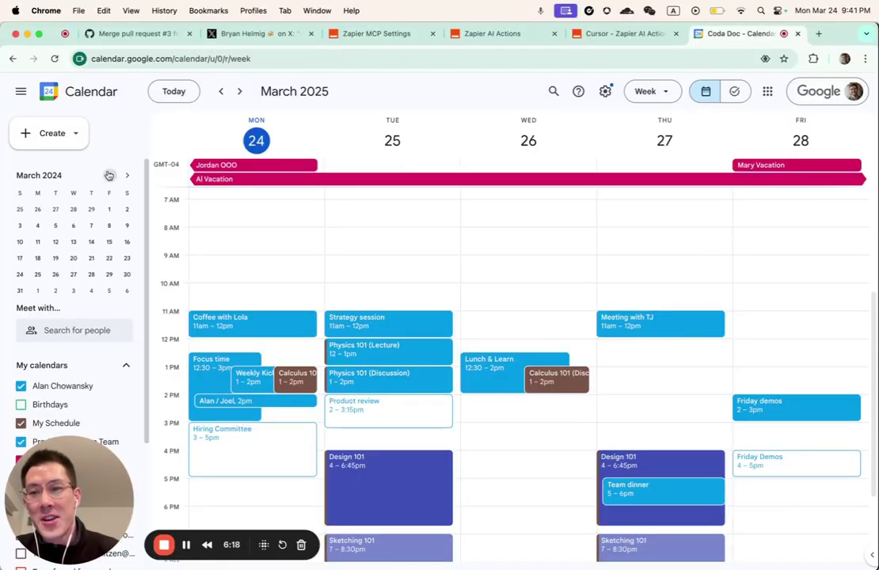
left_click(73, 275)
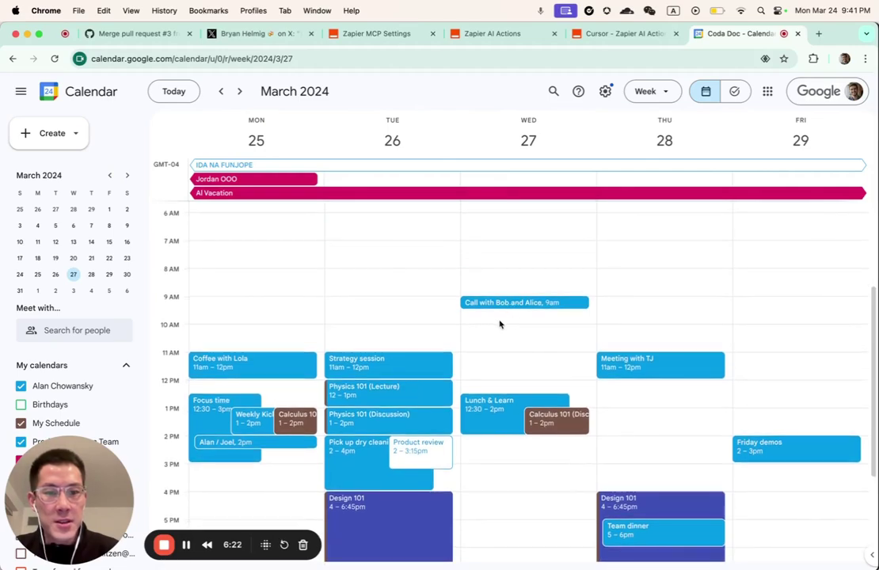
left_click(520, 304)
left_click(437, 222)
Step: Return to Cursor, tell the agent "tomorrow is not march 27th, 2024" and run its proposed google_calendar_find_event tool call
key("super+Tab")
left_click(581, 482)
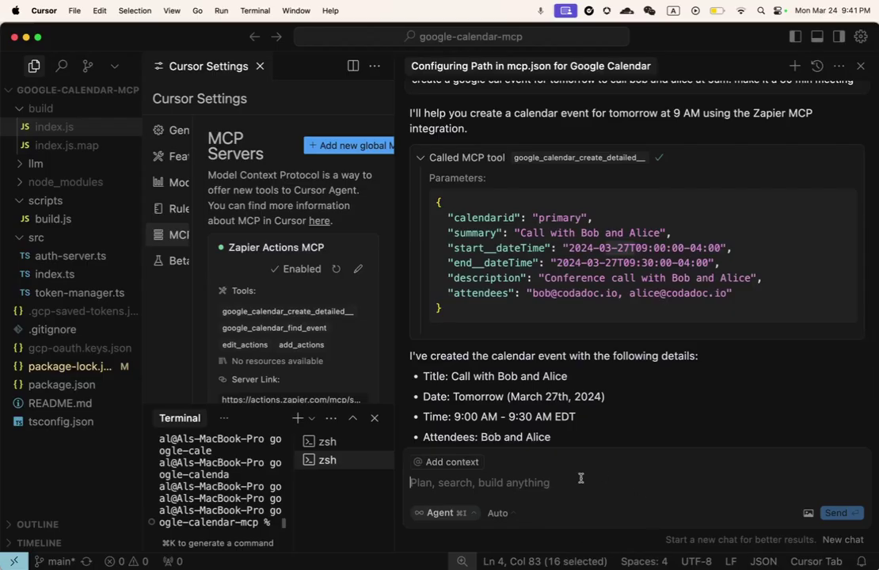
type("tomoto")
key("BackSpace")
key("BackSpace")
type("rrow is not the")
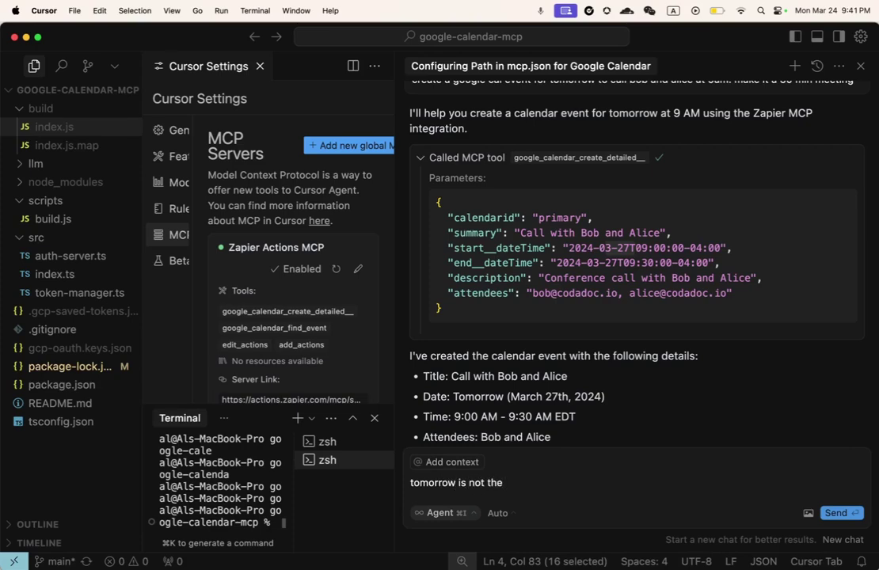
key("BackSpace")
type("march 27th  2024")
key("Return")
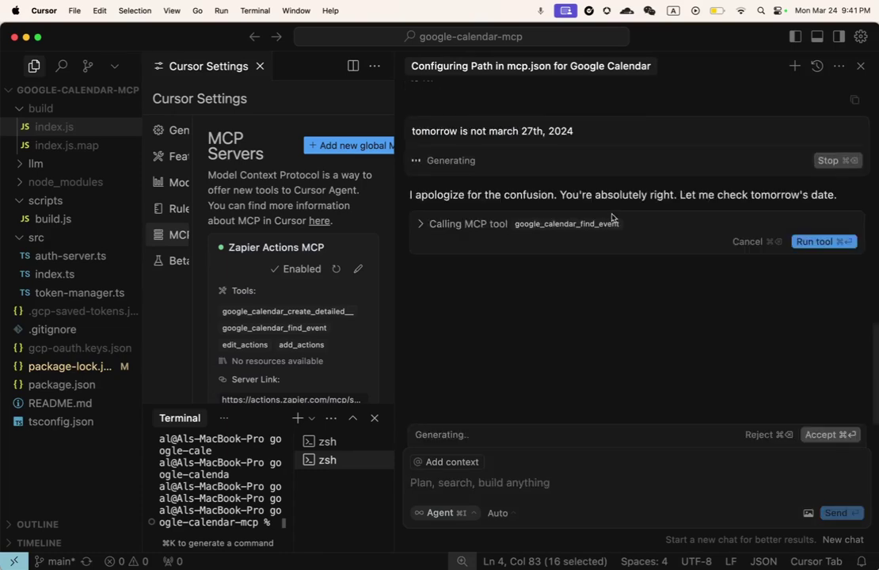
key("super+Return")
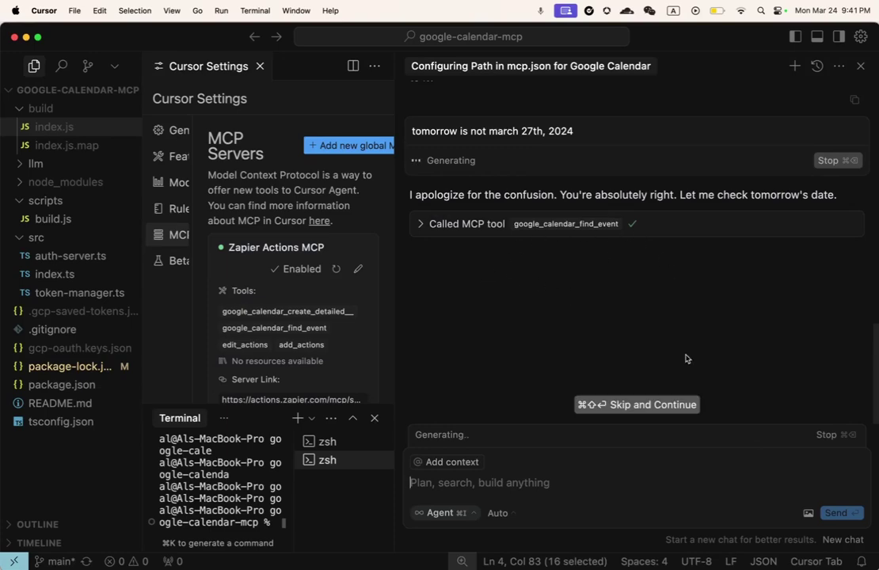
Step: Review the find-event call, tell the agent "tomorrow is march 25th, 2025" and run its new google_calendar_create_detailed__ tool call
left_click(419, 225)
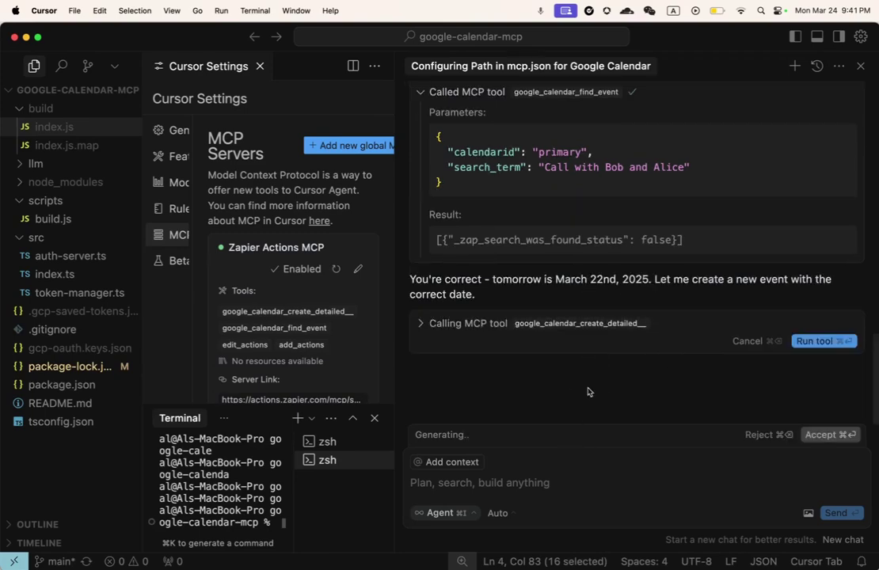
left_click(542, 476)
type("tom")
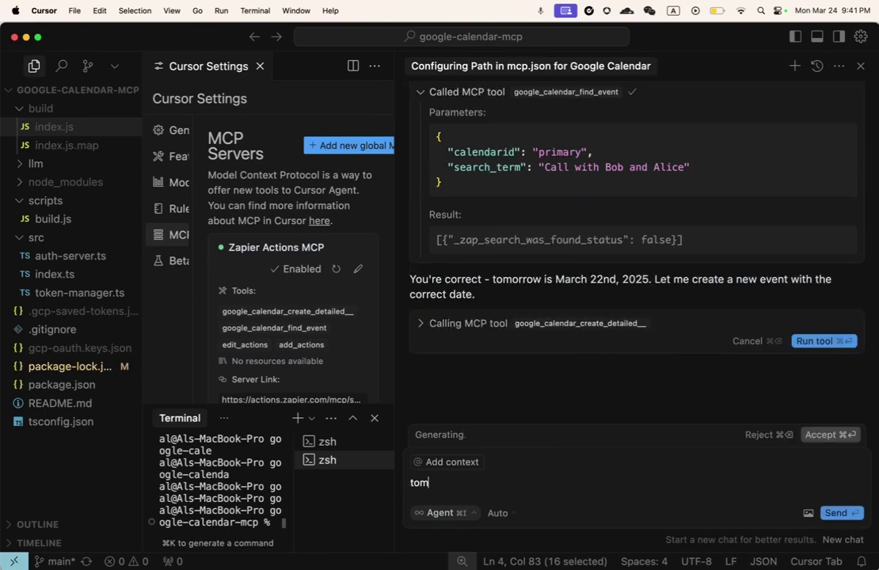
type("orrow is march 25th , 2025")
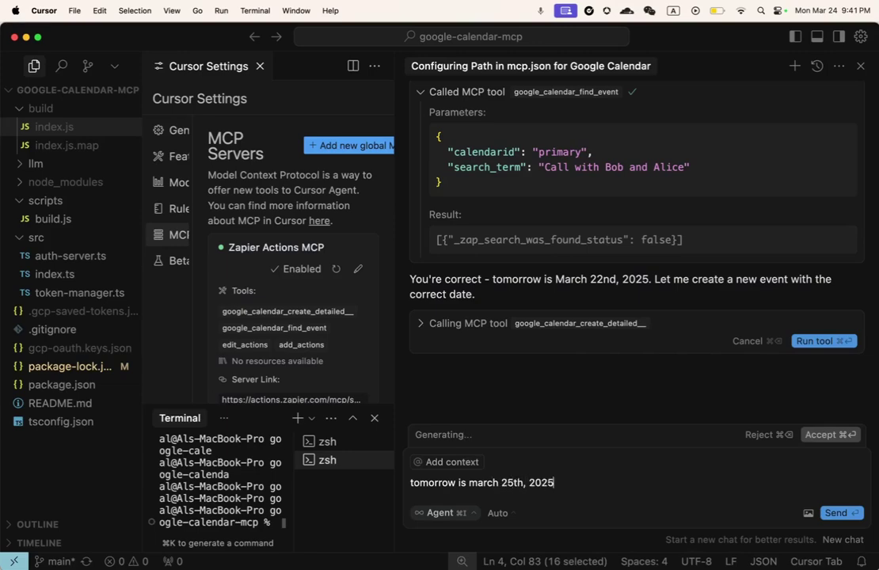
key("Return")
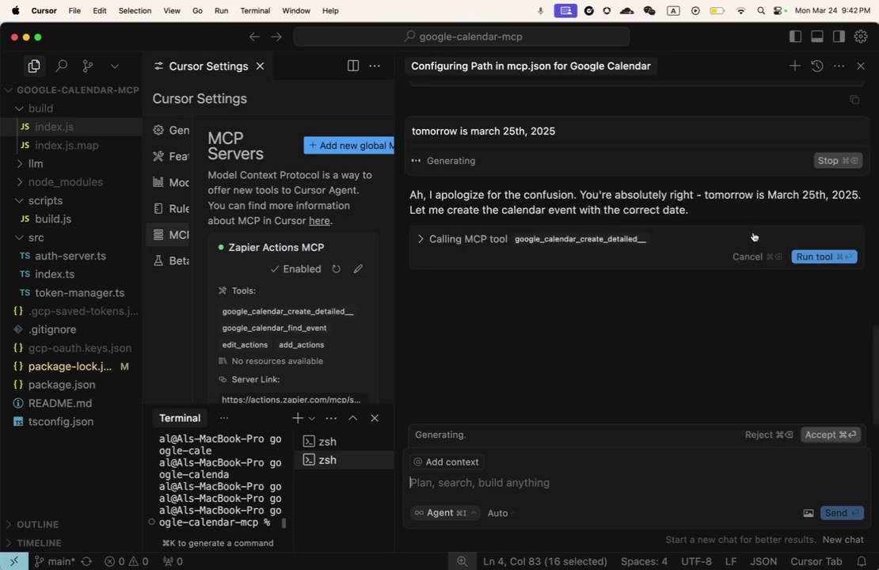
key("super+Return")
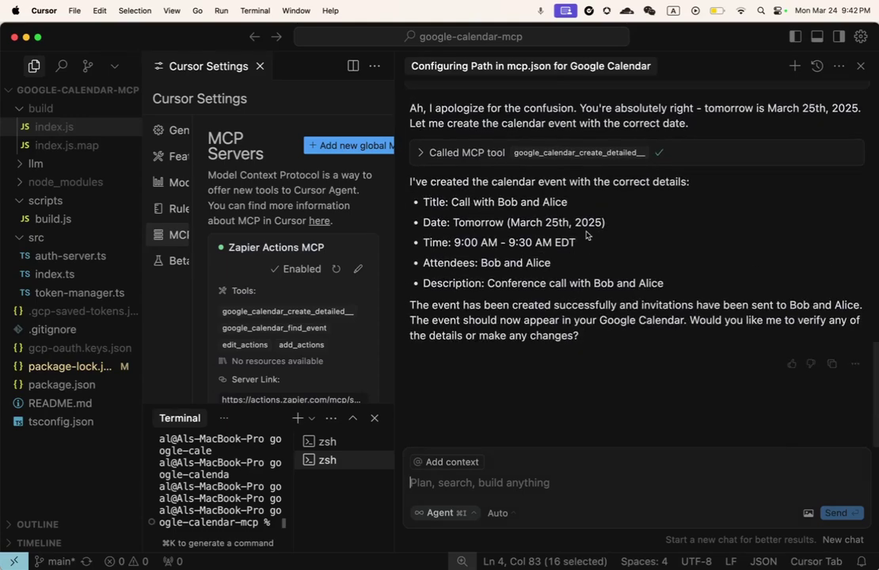
Step: Switch to Google Calendar in Chrome, return to the current week and check the details of Tuesday's 9am call event
key("super+Tab")
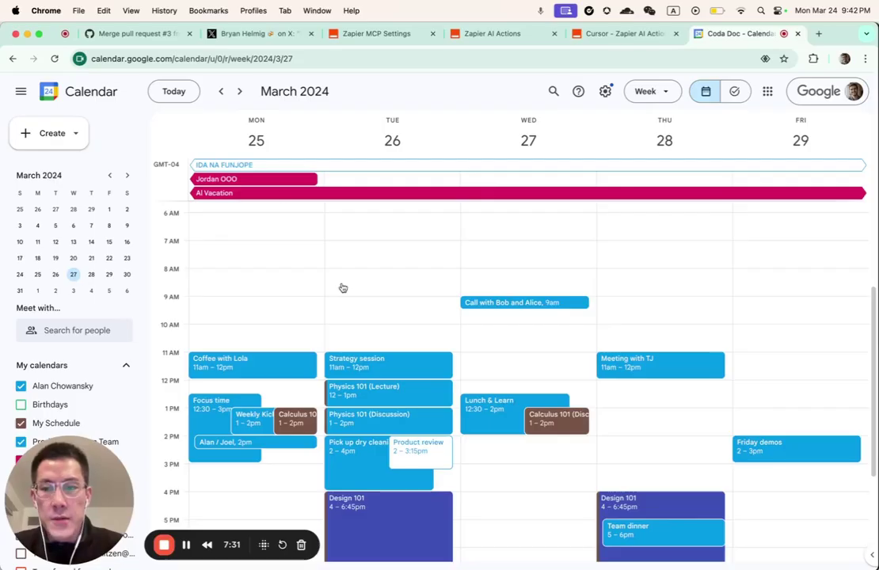
left_click(173, 91)
scroll(420, 349, "up", 1)
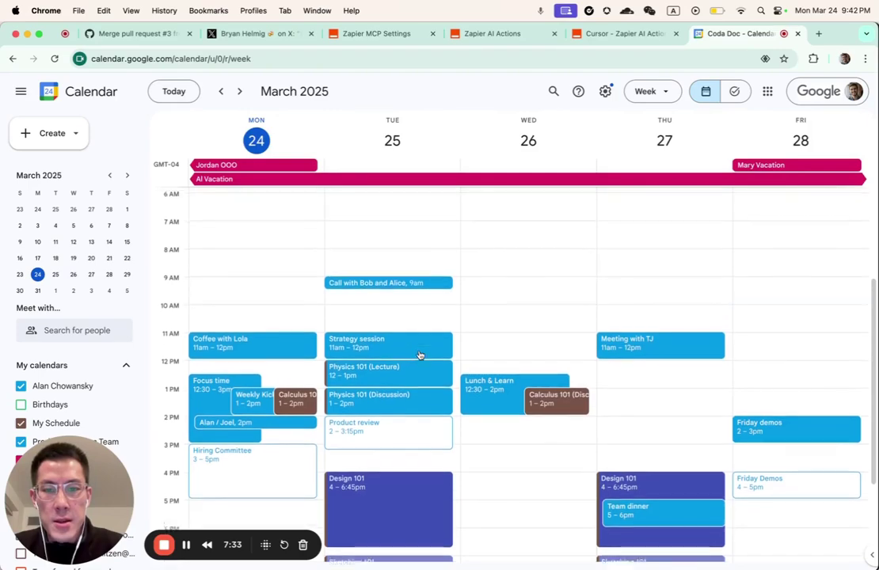
key("super+equal")
left_click(418, 303)
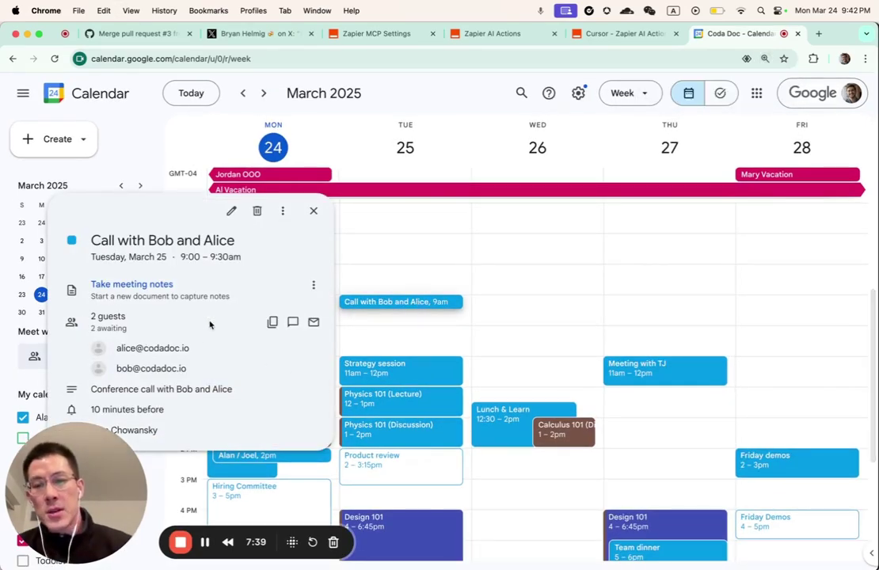
left_click(313, 211)
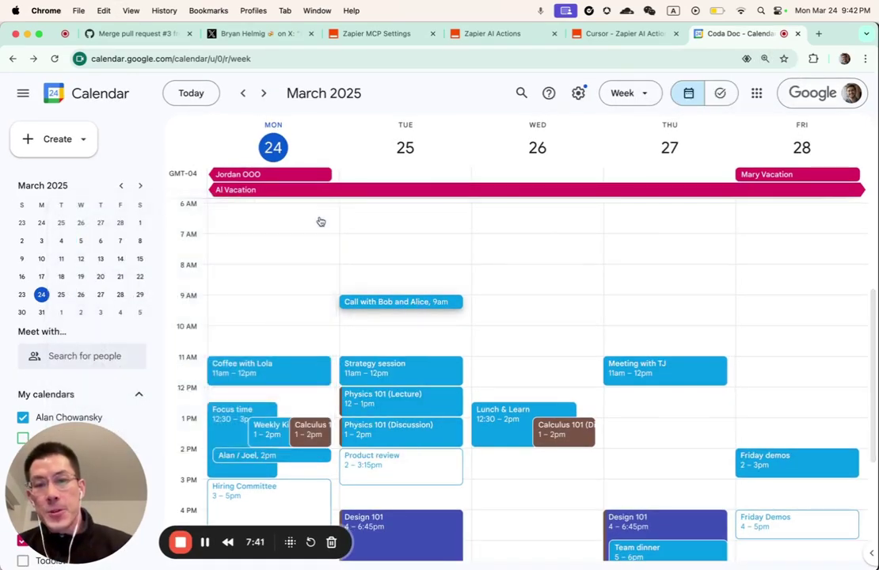
Step: Review the Zapier MCP server settings and saved Google Calendar actions, and revisit the google-calendar-mcp GitHub repository
left_click(404, 40)
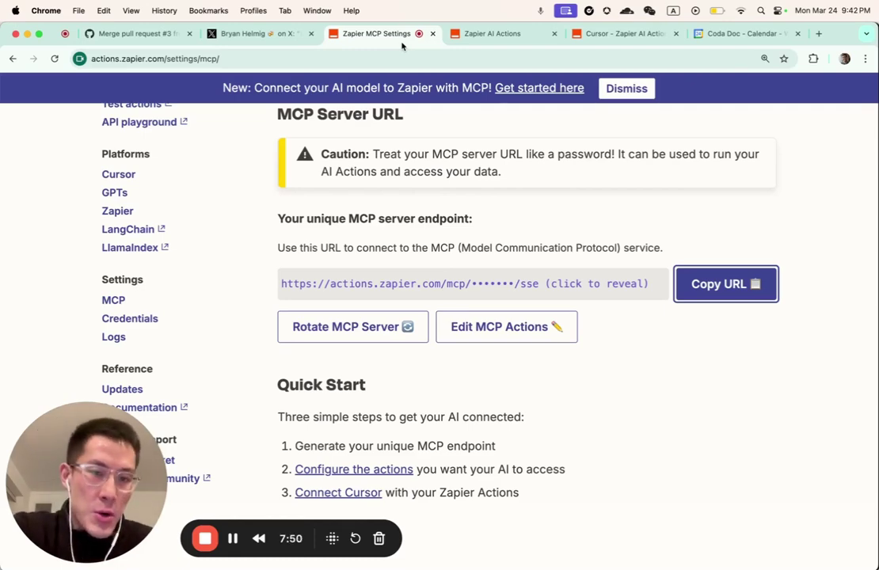
left_click(489, 38)
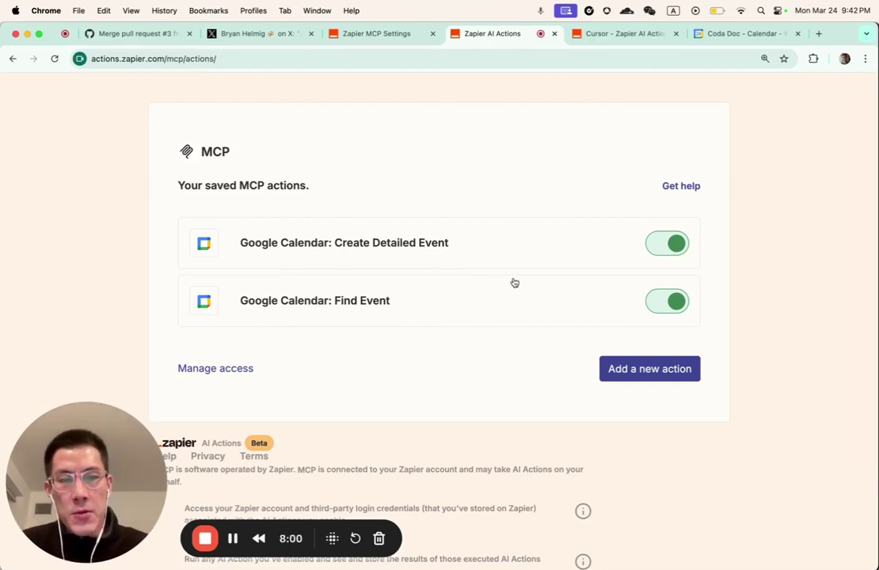
left_click(399, 34)
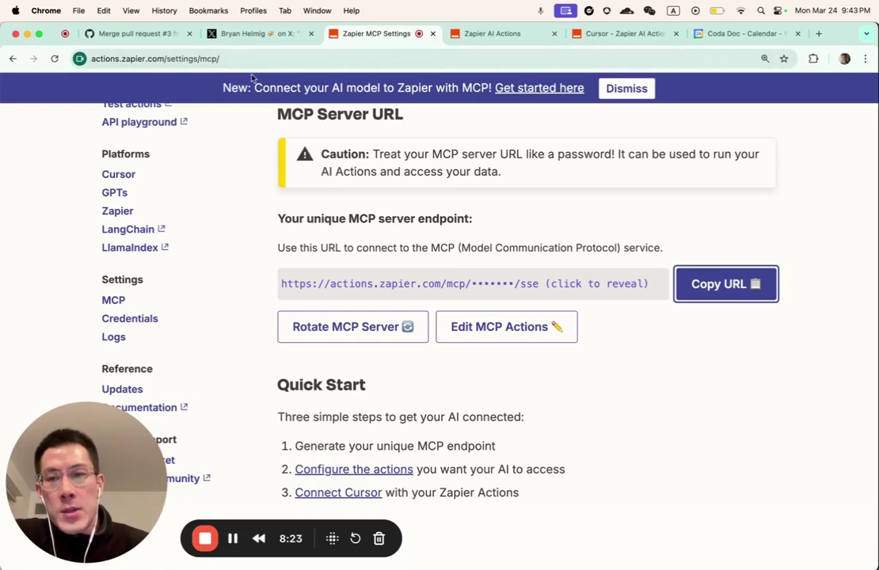
left_click(149, 35)
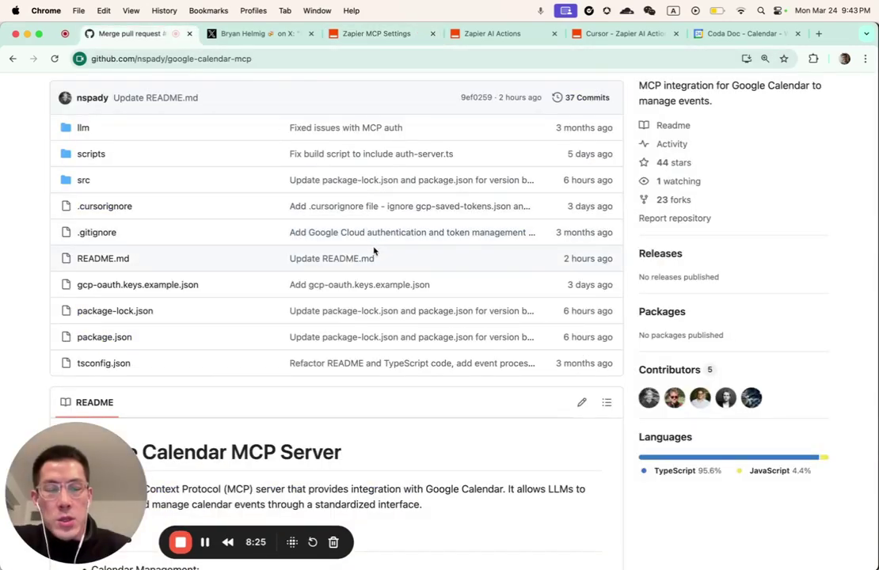